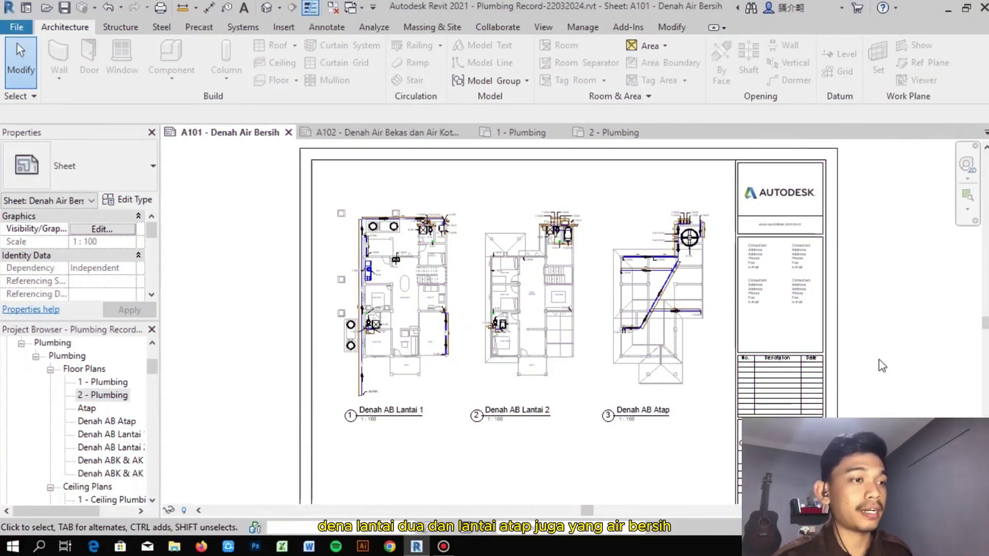
# - Look over the clean water and waste water plans on sheets A101 and A102, ending on the 1 - Plumbing floor plan
pyautogui.scroll(-1, 512, 458)
pyautogui.moveTo(516, 462); pyautogui.dragTo(469, 436, button='middle')
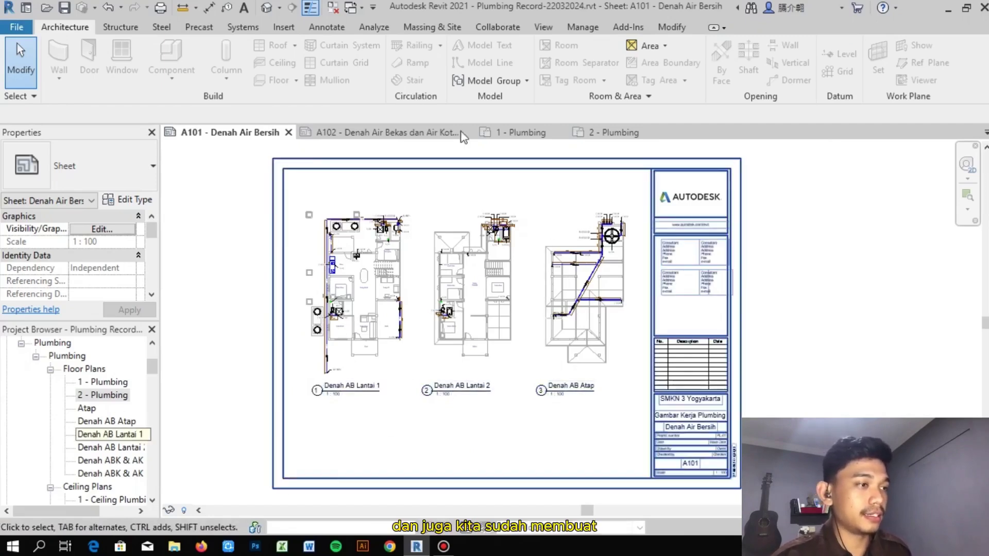
pyautogui.click(396, 135)
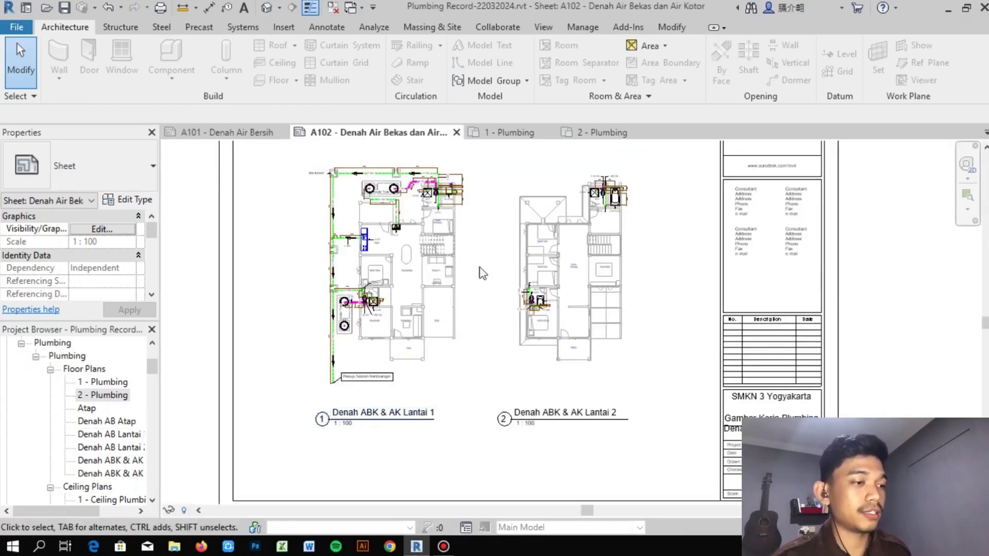
pyautogui.moveTo(483, 276); pyautogui.dragTo(503, 292, button='middle')
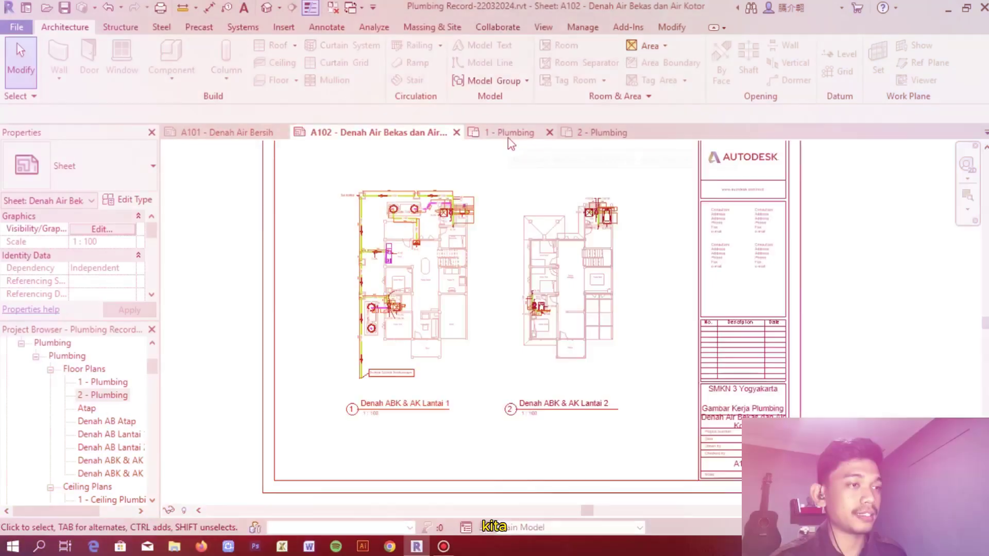
pyautogui.click(508, 135)
pyautogui.moveTo(311, 287); pyautogui.dragTo(347, 243, button='middle')
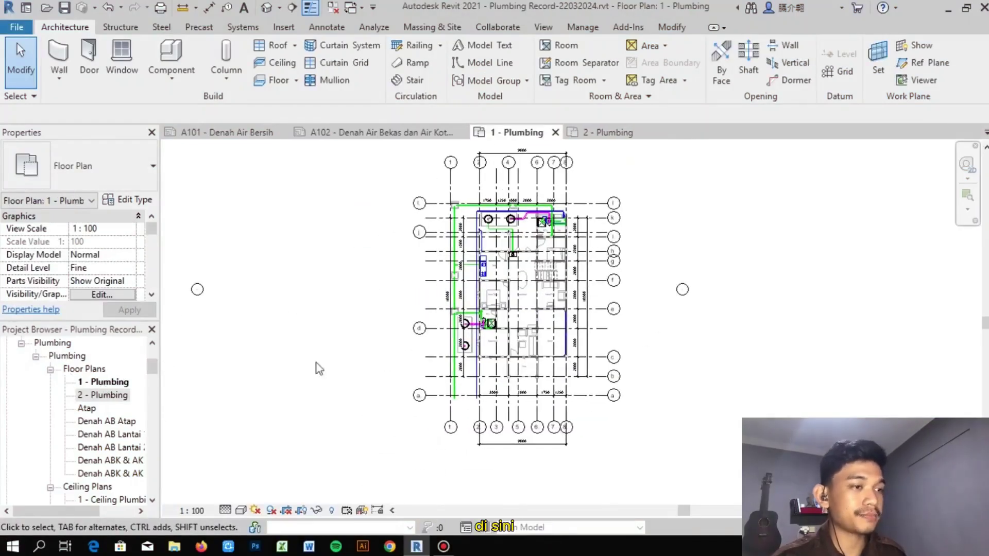
# - Draw a building section running lengthwise through the whole house between grids 5 and 6, from above grid l to below grid a
pyautogui.click(298, 14)
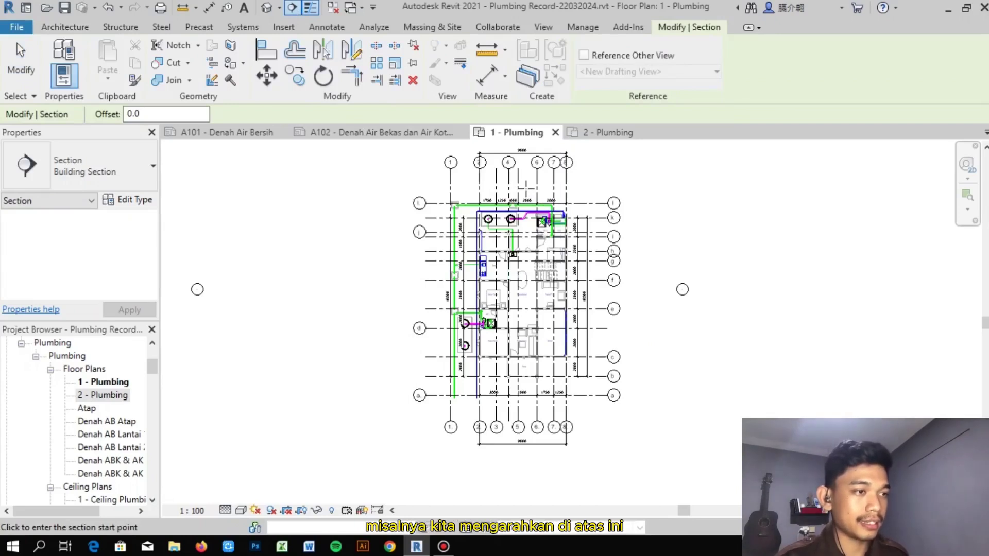
pyautogui.click(528, 184)
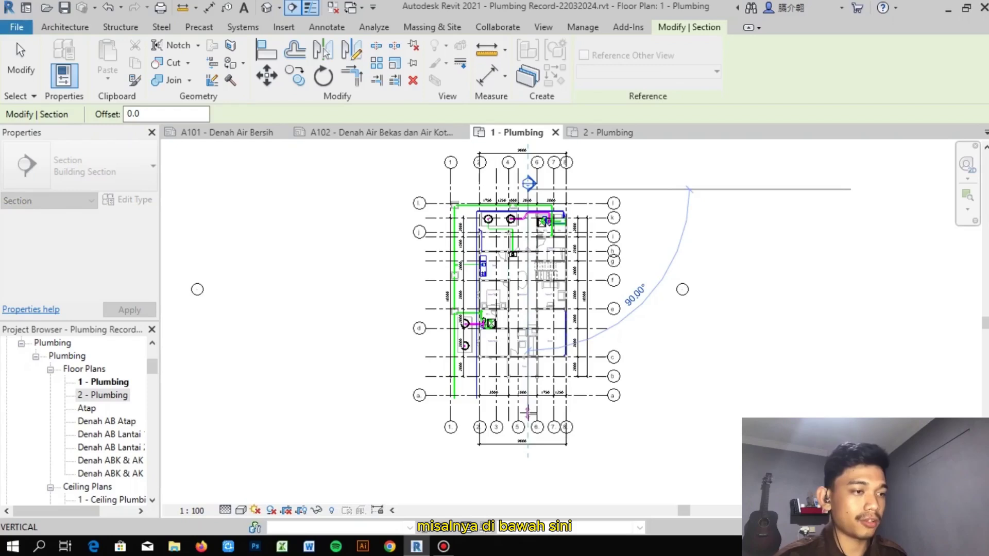
pyautogui.click(529, 413)
# - Pull the lengthwise section's view depth in so it ends just beyond grid 8
pyautogui.scroll(3, 598, 322)
pyautogui.moveTo(563, 286); pyautogui.dragTo(626, 291)
pyautogui.moveTo(699, 294); pyautogui.dragTo(554, 311)
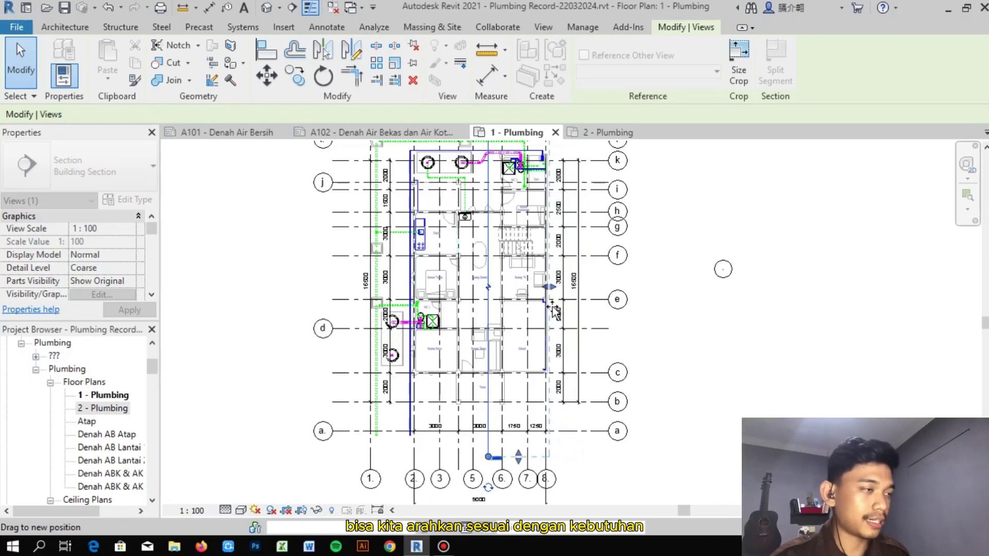
pyautogui.scroll(-1, 694, 447)
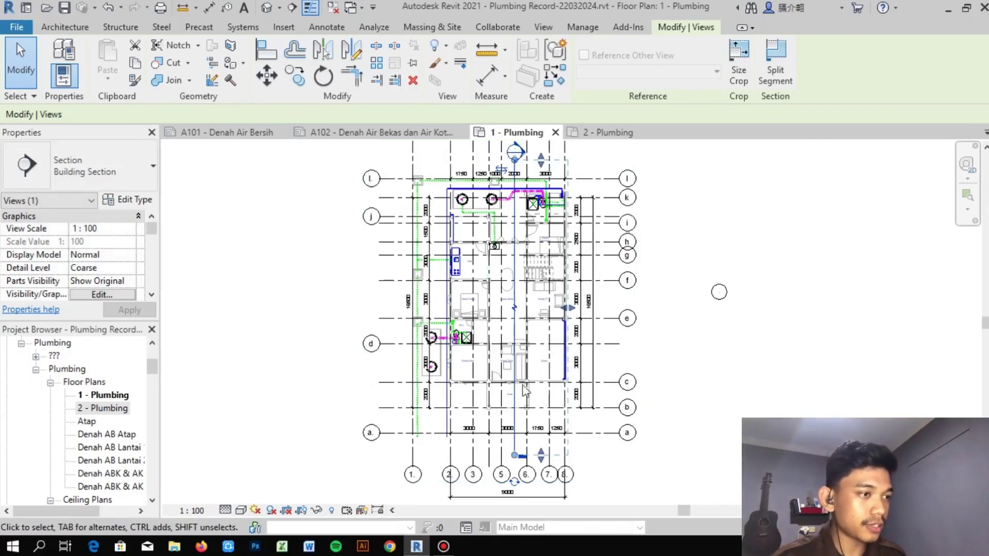
# - Draw a second building section crosswise through WC 1, between grids e and d, spanning the full width of the house
pyautogui.scroll(3, 425, 319)
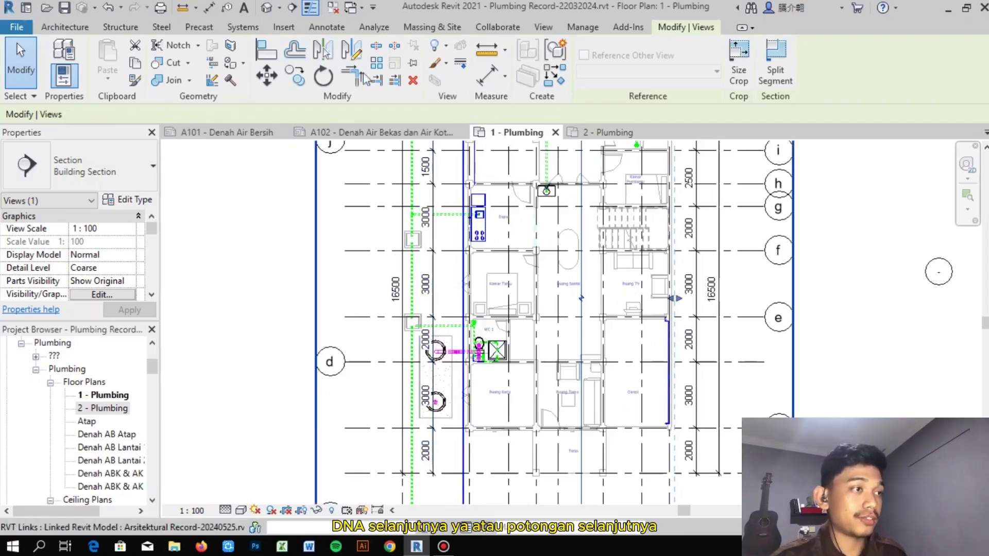
pyautogui.click(292, 7)
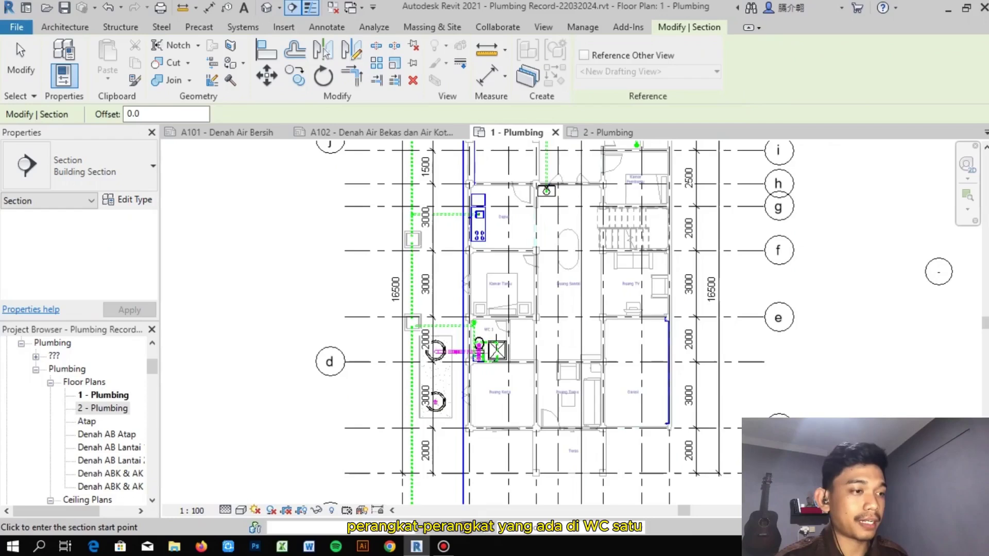
pyautogui.scroll(2, 496, 346)
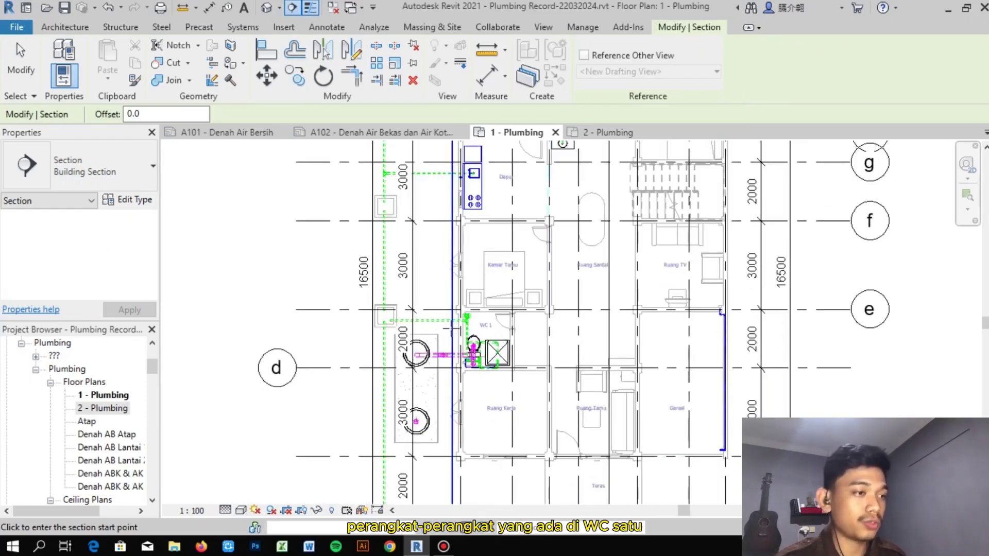
pyautogui.click(443, 327)
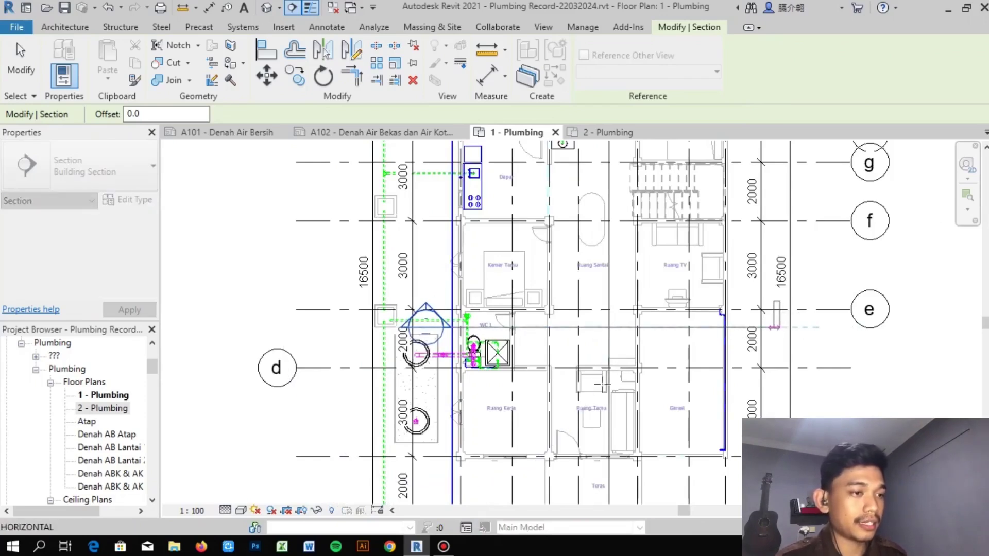
pyautogui.click(774, 327)
pyautogui.press('Escape')
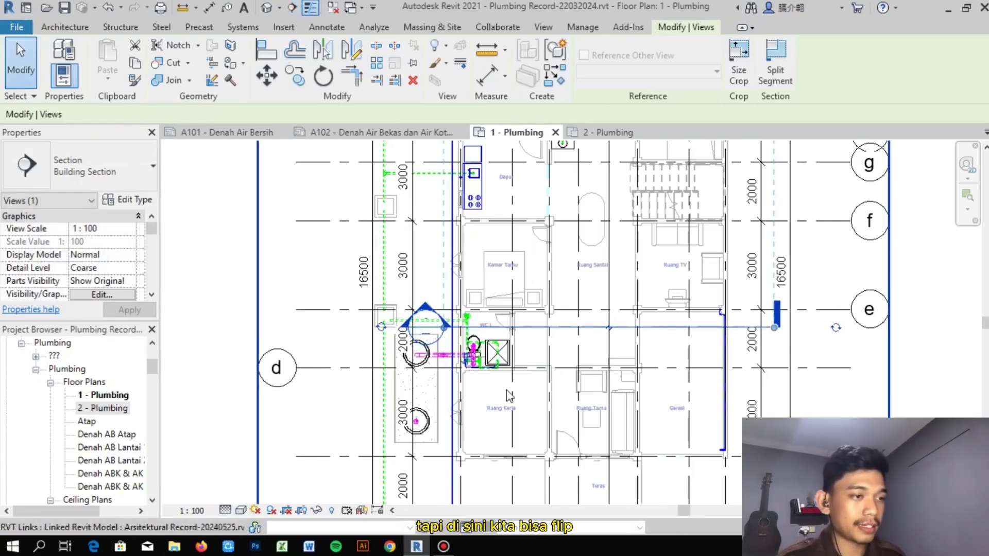
# - Flip the crosswise section through WC 1 so it looks toward the WC fixtures and grid d
pyautogui.scroll(3, 479, 414)
pyautogui.scroll(2, 479, 421)
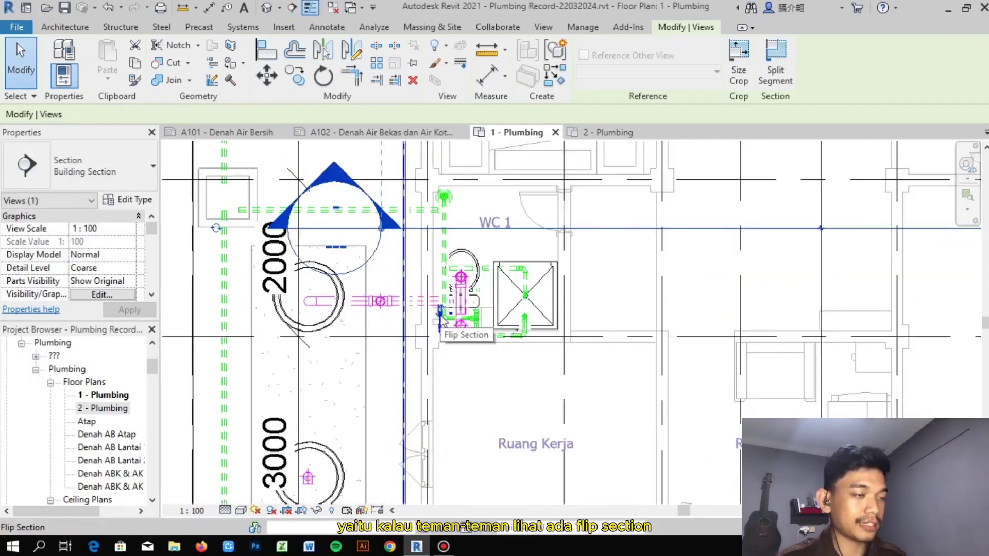
pyautogui.scroll(5, 441, 321)
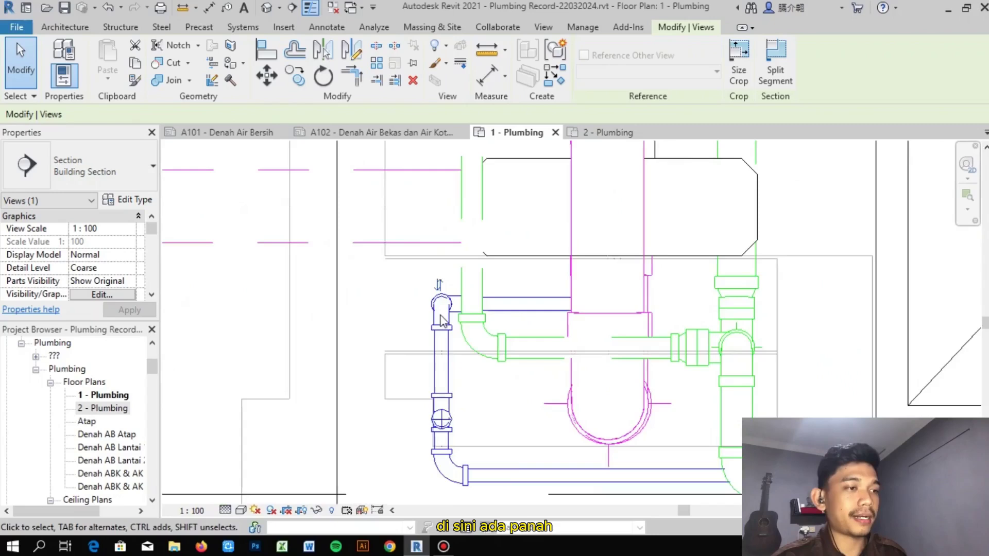
pyautogui.scroll(-4, 441, 270)
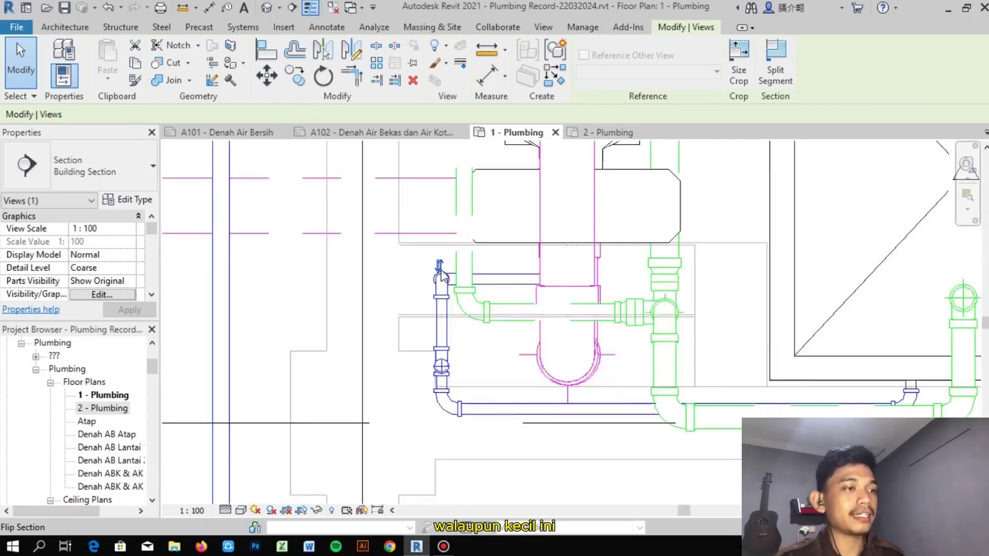
pyautogui.scroll(-4, 534, 376)
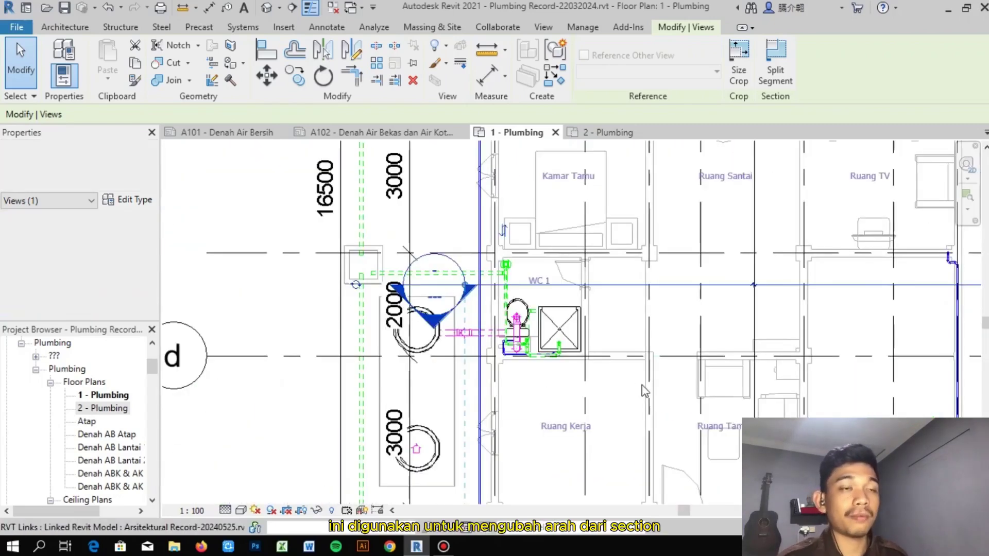
pyautogui.scroll(-1, 685, 478)
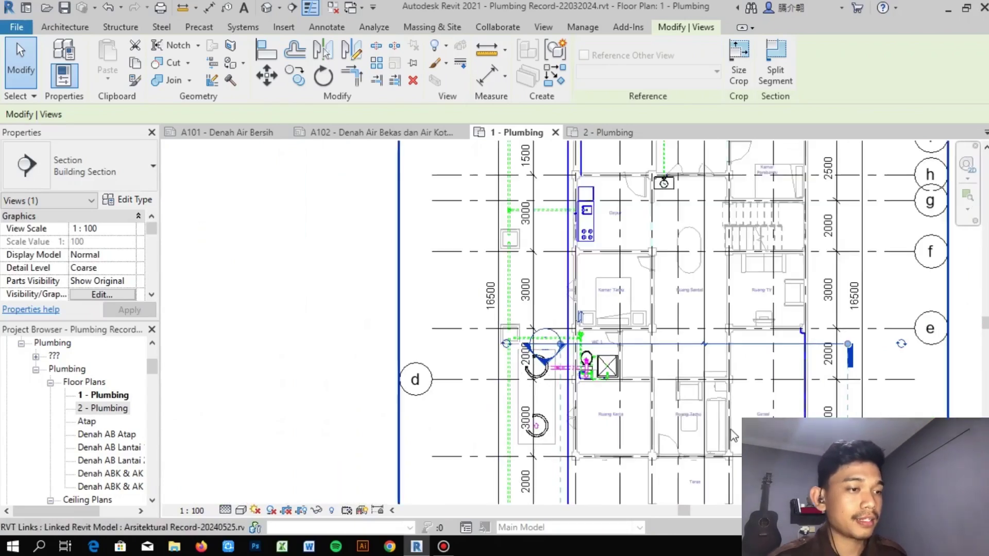
# - Shorten the crosswise section's view depth so it ends at about grid b
pyautogui.moveTo(585, 501); pyautogui.dragTo(523, 417, button='middle')
pyautogui.scroll(-1, 534, 486)
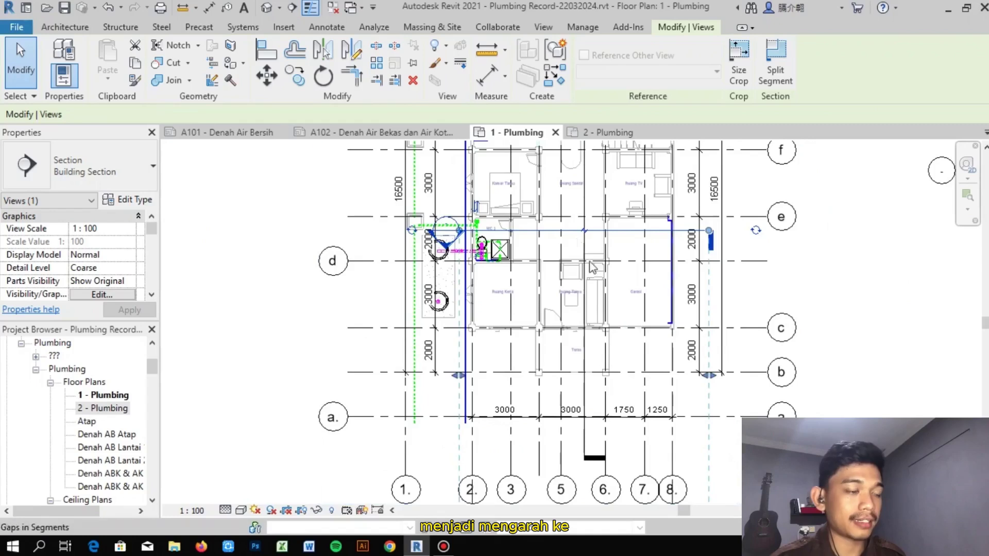
pyautogui.scroll(-1, 481, 436)
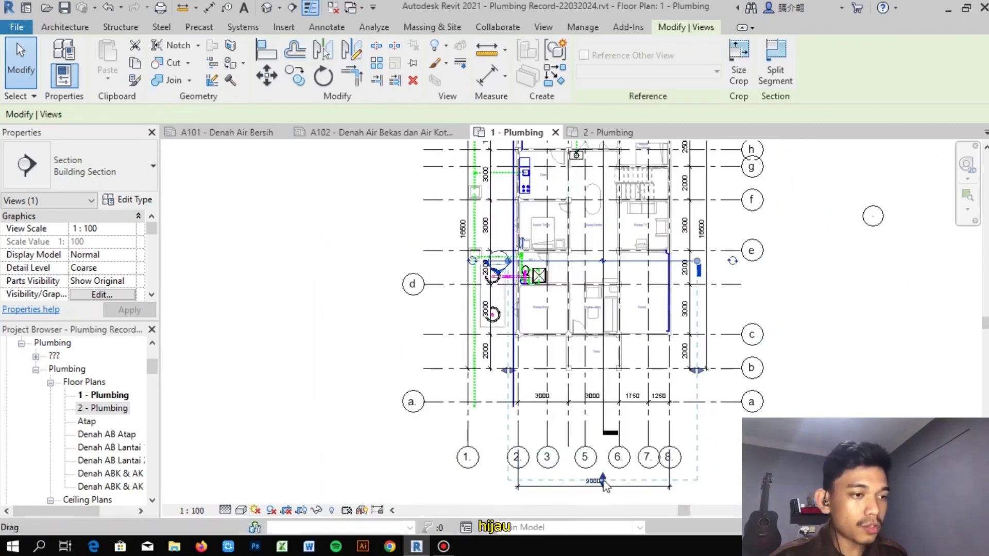
pyautogui.click(694, 483)
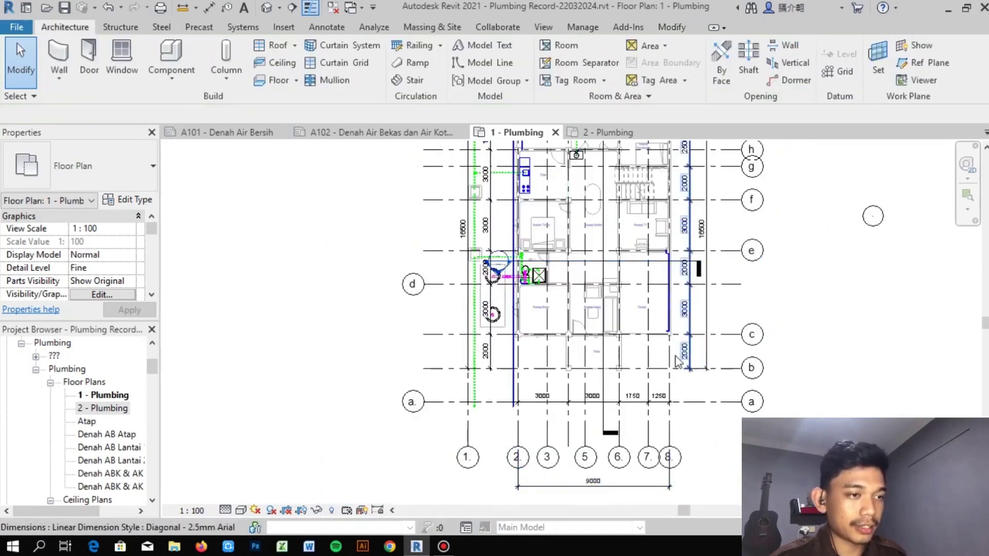
pyautogui.click(641, 264)
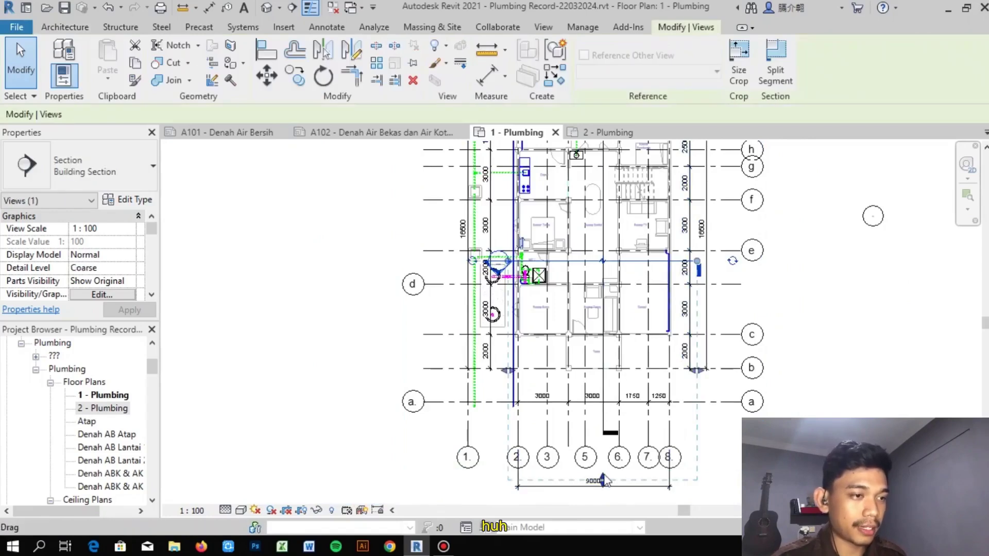
pyautogui.moveTo(599, 411); pyautogui.dragTo(612, 366)
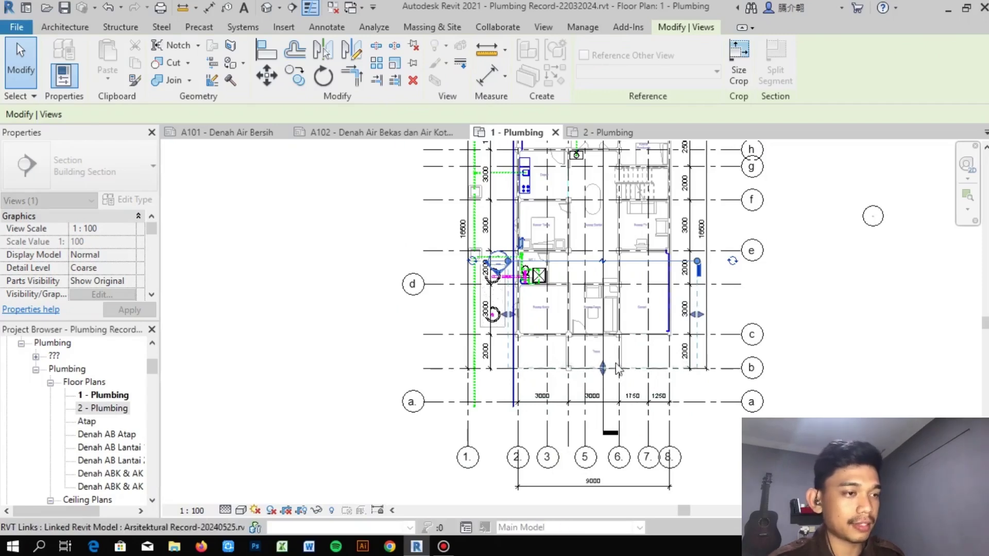
pyautogui.click(898, 331)
pyautogui.moveTo(875, 323); pyautogui.dragTo(812, 382, button='middle')
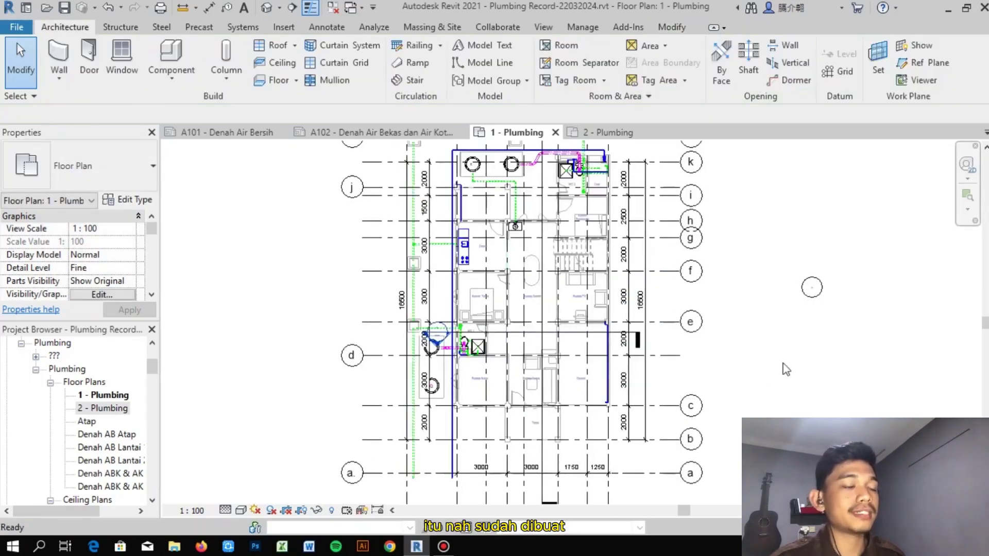
# - Open the section view defined by the crosswise section line through WC 1
pyautogui.scroll(-1, 595, 249)
pyautogui.scroll(3, 604, 339)
pyautogui.click(655, 300)
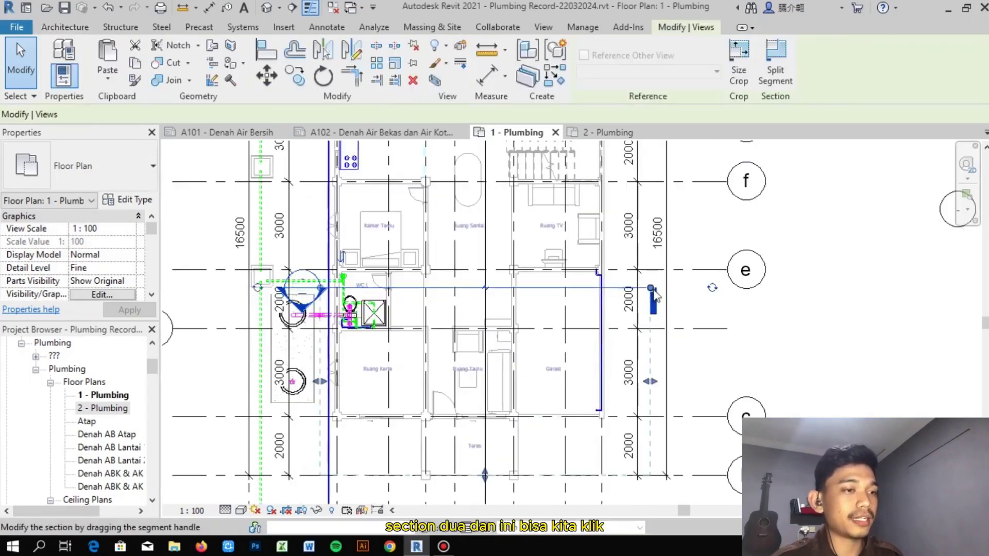
pyautogui.press('Escape')
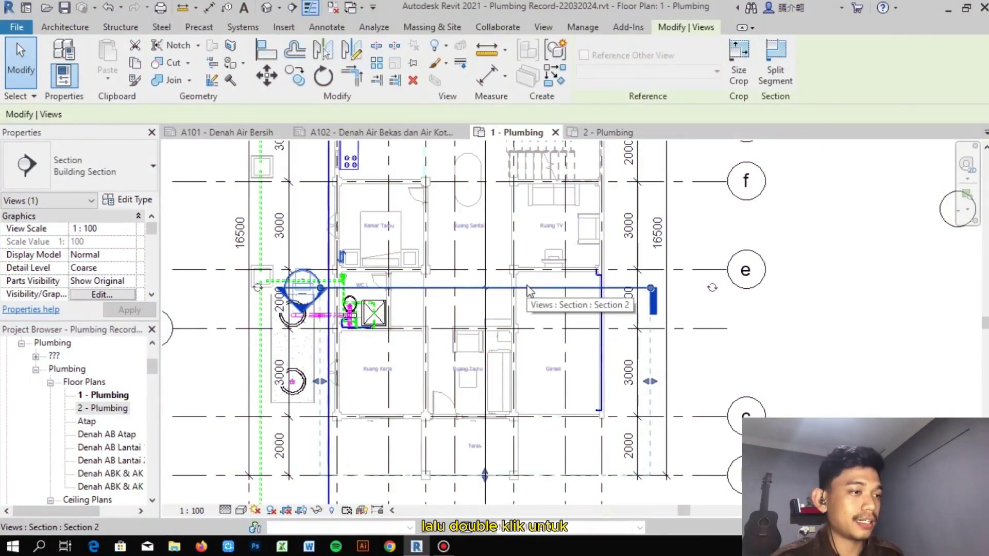
pyautogui.press('Escape')
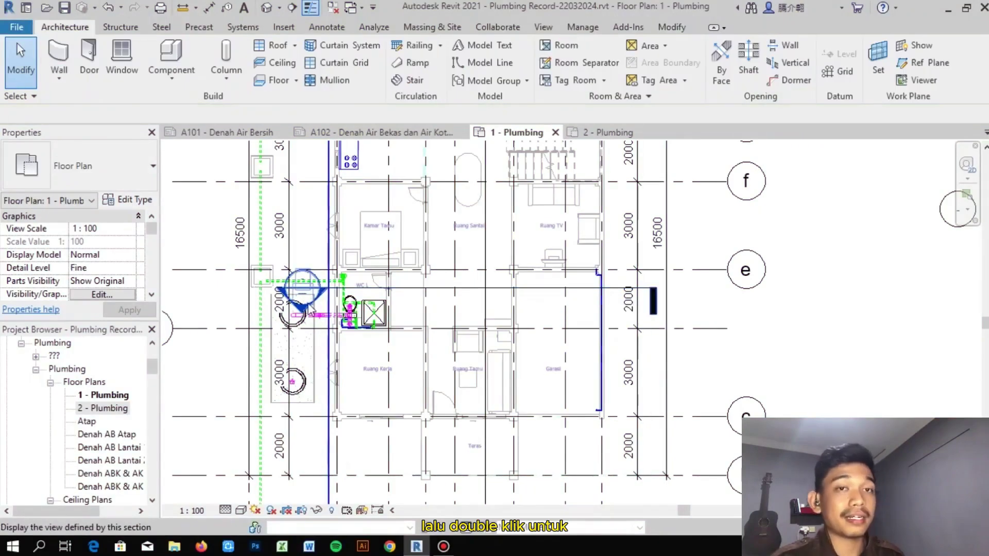
pyautogui.doubleClick(304, 294)
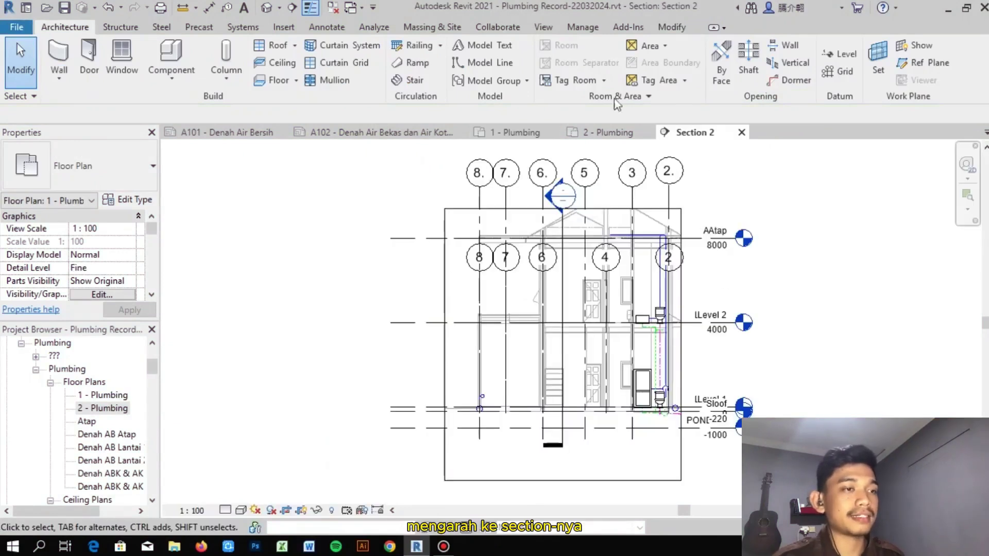
# - Return to the 1 - Plumbing floor plan and open the view of the lengthwise section from its section head
pyautogui.click(544, 135)
pyautogui.middleClick(774, 211)
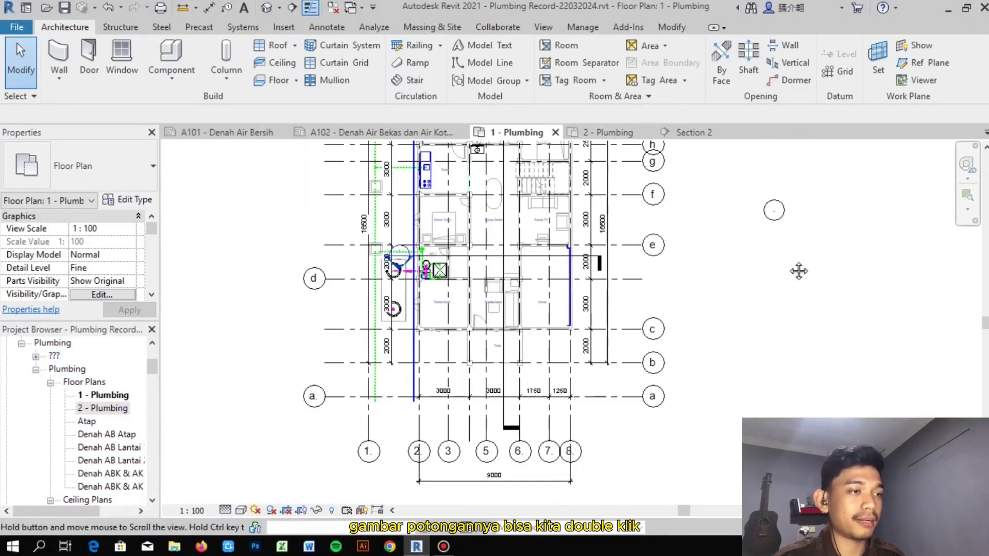
pyautogui.scroll(2, 489, 188)
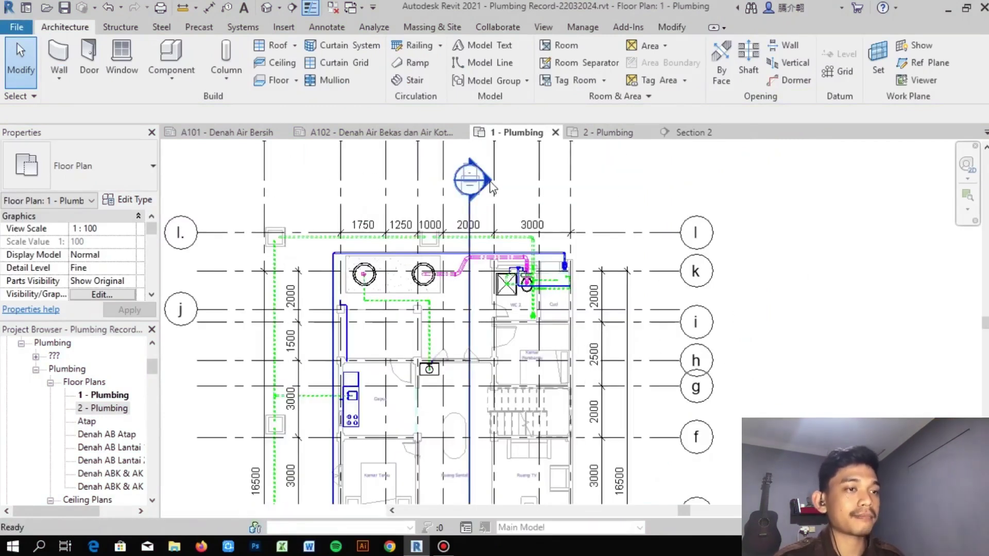
pyautogui.doubleClick(491, 188)
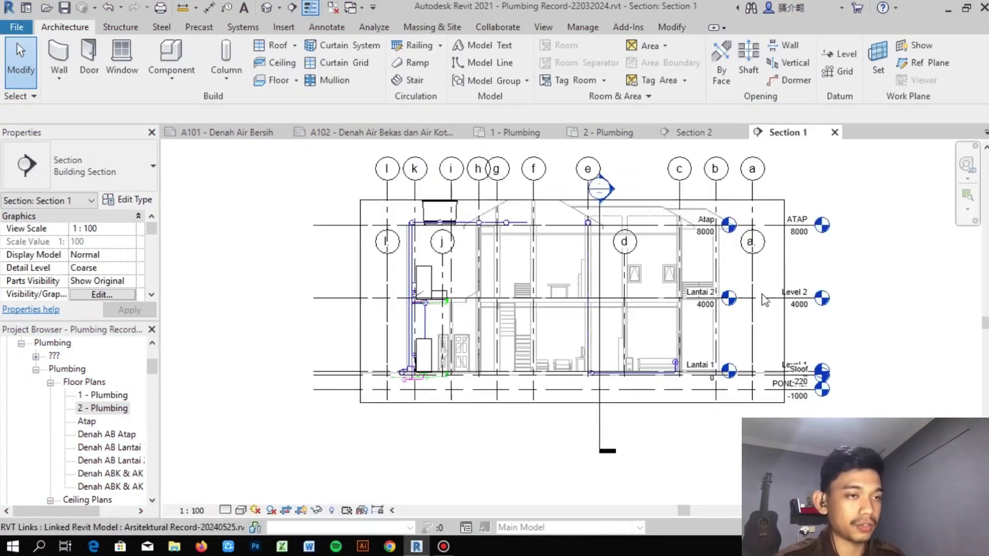
# - Raise the upper edge of the Section 2 crop region above the grid bubbles
pyautogui.click(708, 132)
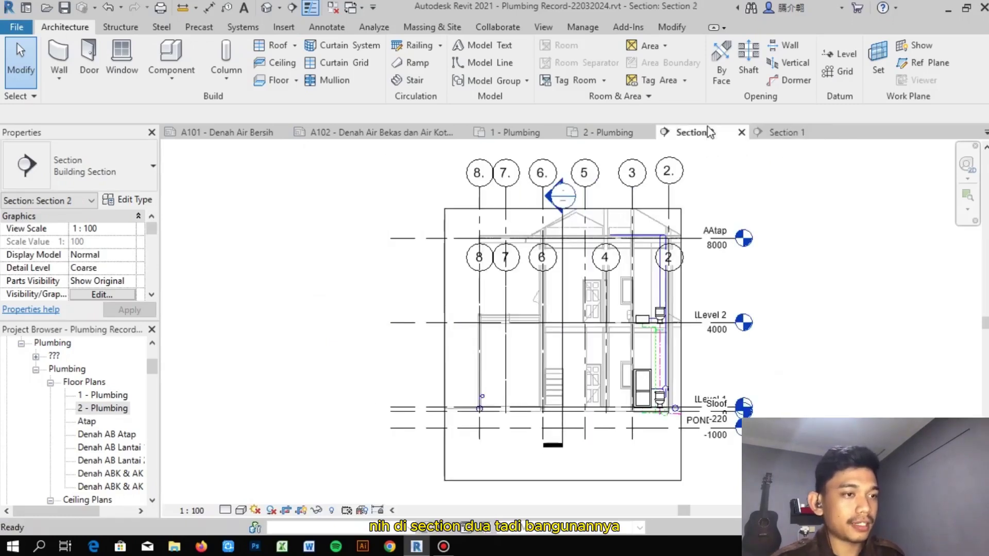
pyautogui.click(663, 209)
pyautogui.scroll(-1, 798, 248)
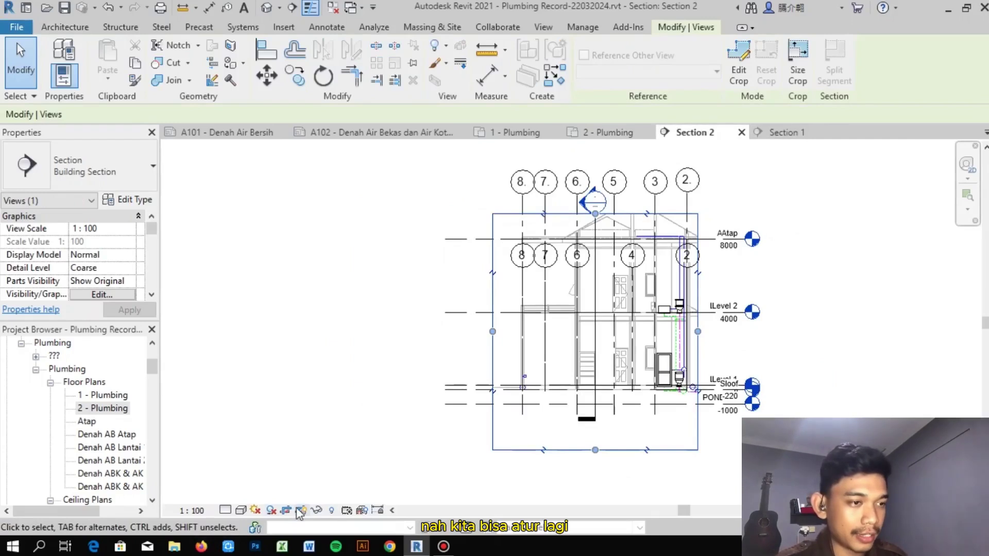
pyautogui.moveTo(378, 398); pyautogui.dragTo(317, 404, button='middle')
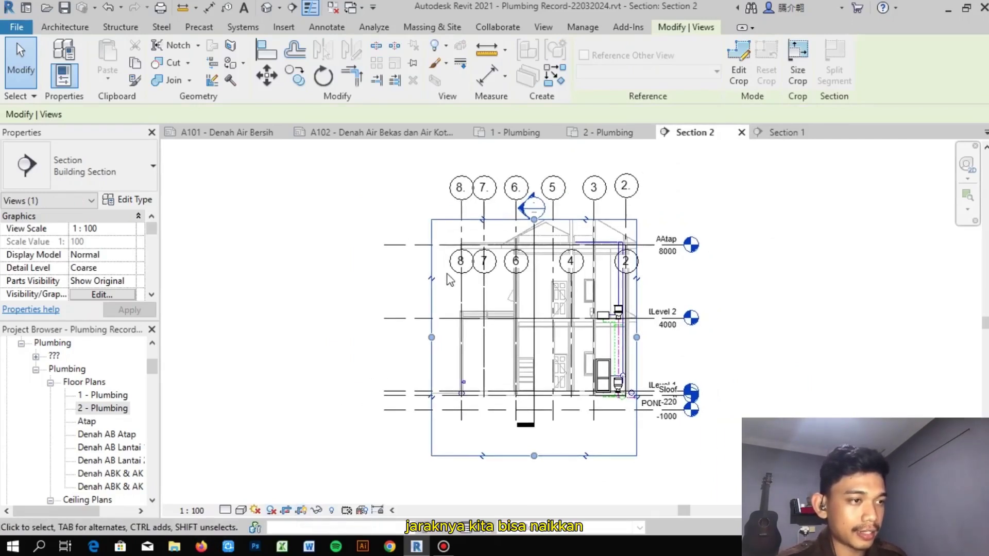
pyautogui.moveTo(534, 220); pyautogui.dragTo(534, 159)
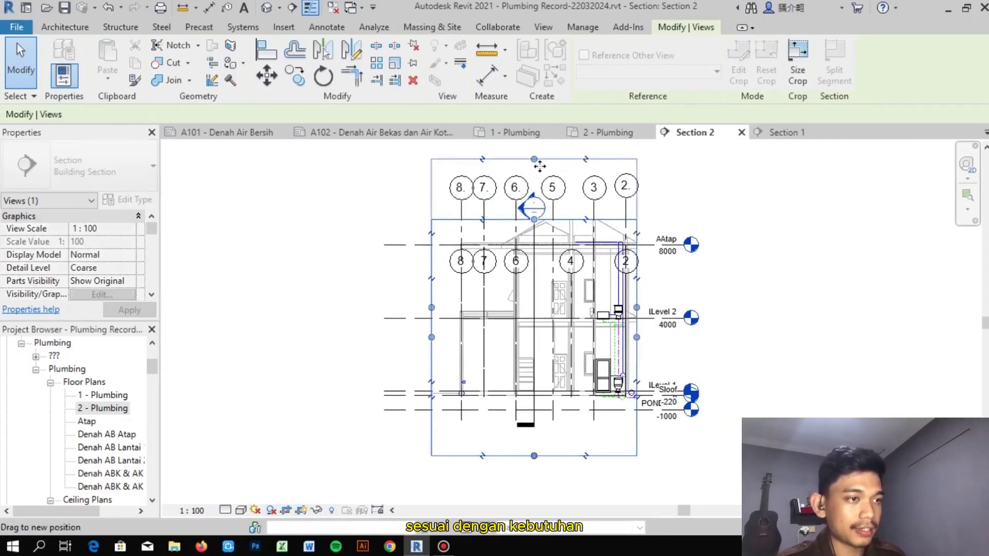
# - Adjust the Section 2 crop region by extending it past grid 2, tightening it beside grid 8, and raising its lower edge
pyautogui.moveTo(637, 320)
pyautogui.mouseDown()
pyautogui.moveTo(664, 322)
pyautogui.moveTo(629, 324)
pyautogui.mouseUp()
pyautogui.moveTo(428, 317); pyautogui.dragTo(449, 317)
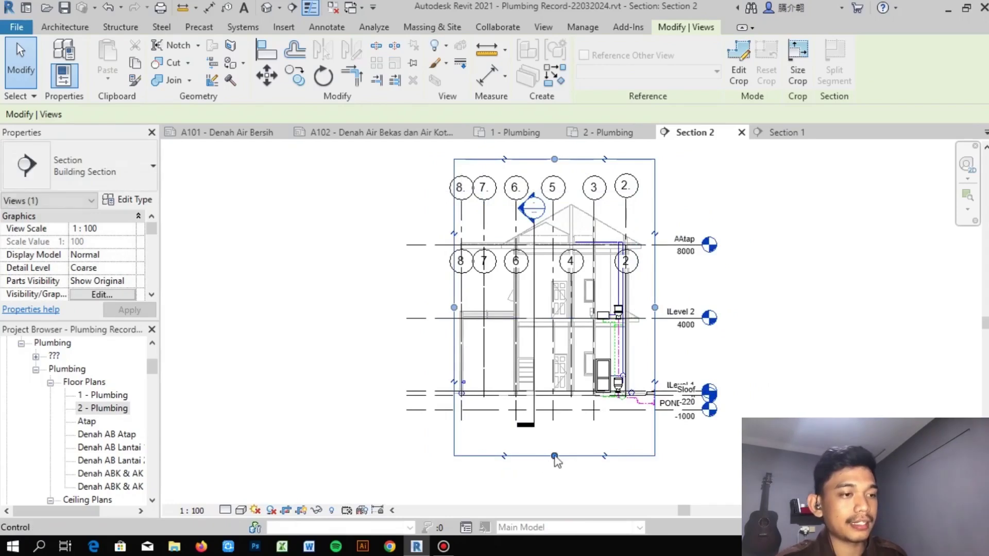
pyautogui.moveTo(554, 455); pyautogui.dragTo(554, 434)
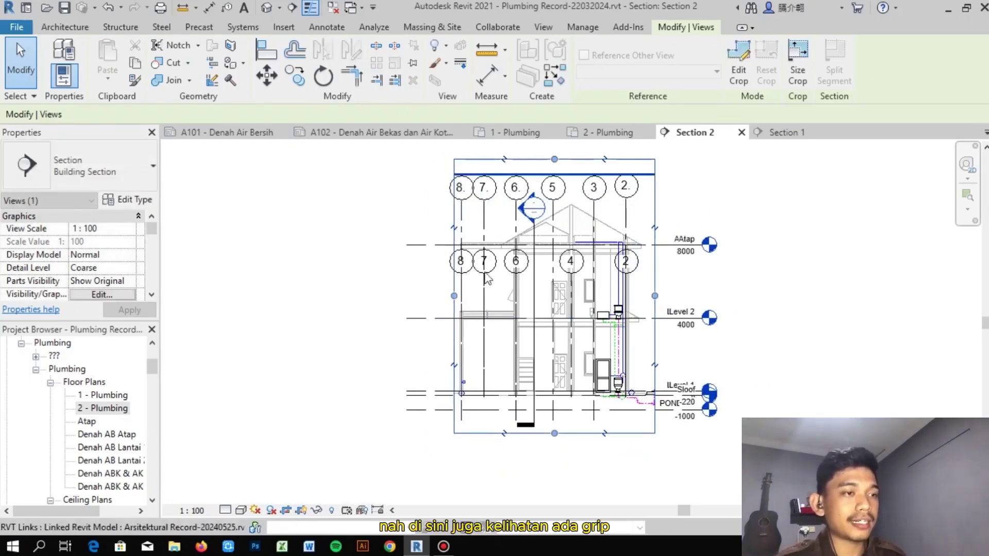
# - Turn off the Grids annotation category in the visibility/graphics overrides of Section 2
pyautogui.scroll(1, 619, 296)
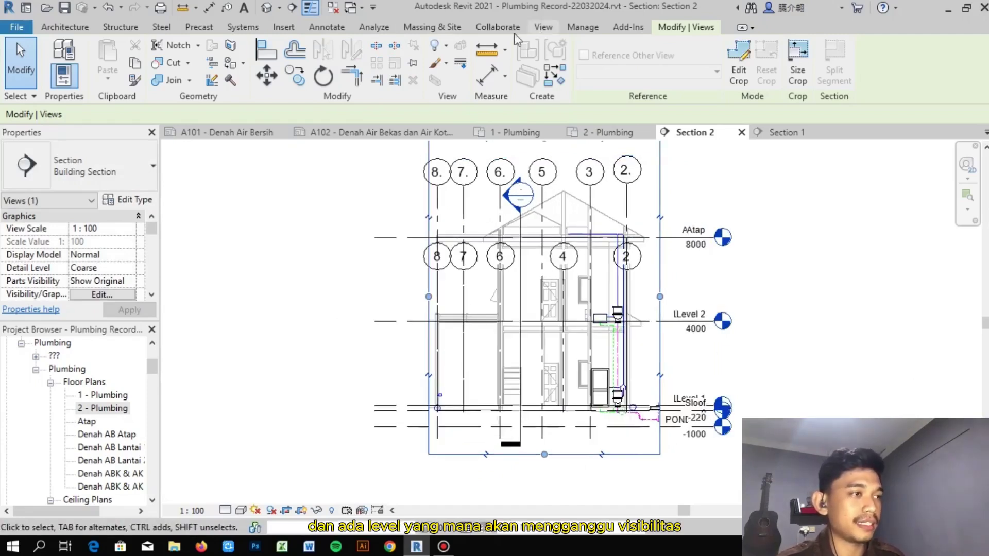
pyautogui.click(542, 29)
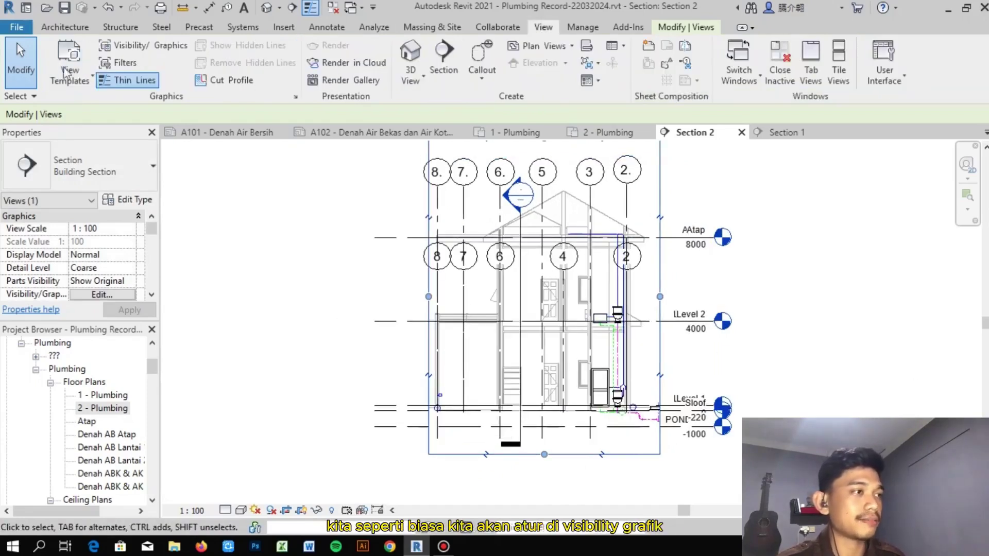
pyautogui.click(153, 46)
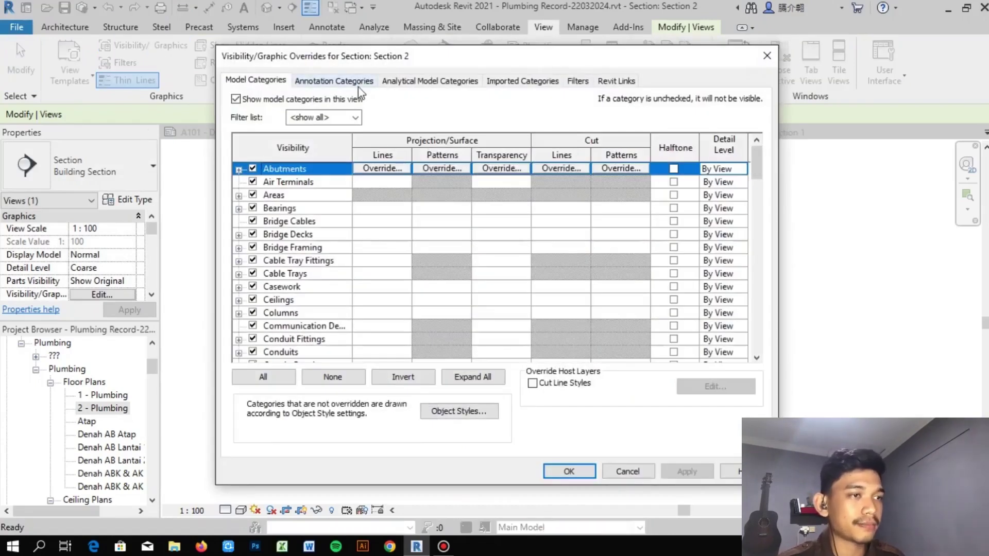
pyautogui.click(615, 81)
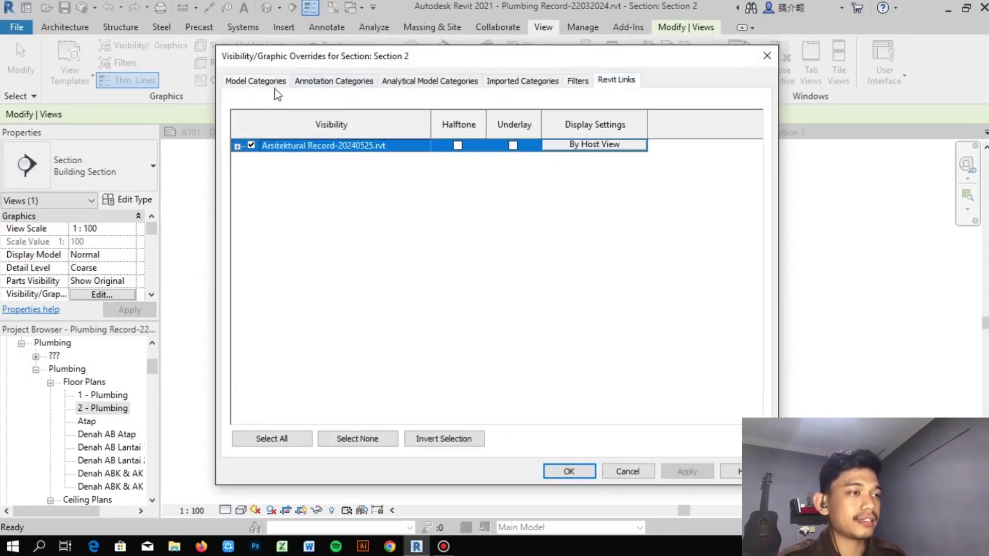
pyautogui.click(333, 81)
pyautogui.scroll(-6, 251, 294)
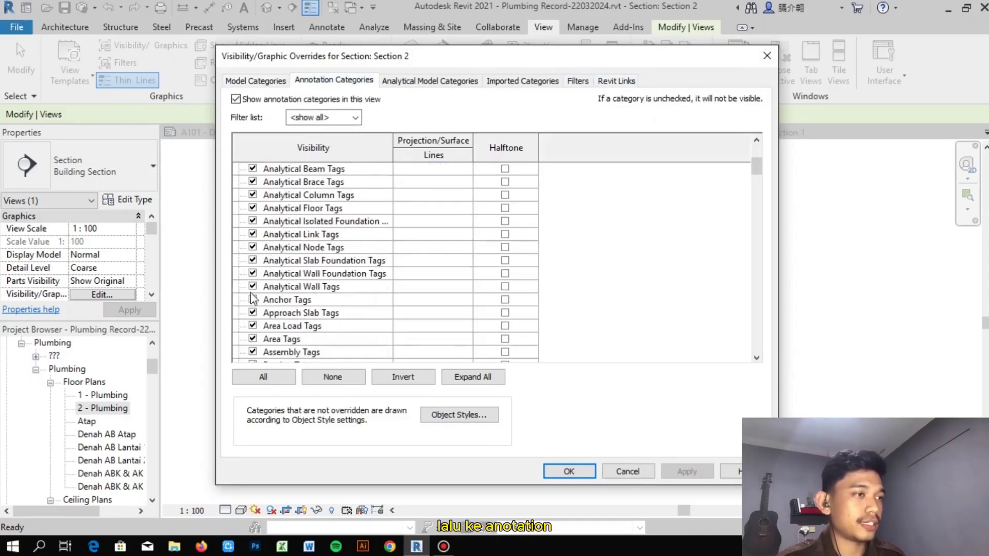
pyautogui.scroll(-7, 253, 299)
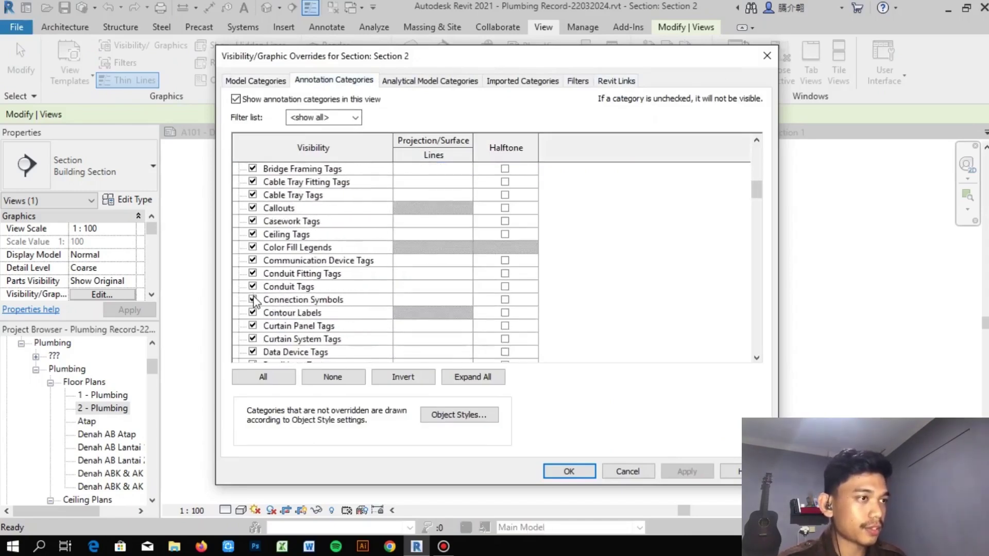
pyautogui.scroll(-8, 256, 306)
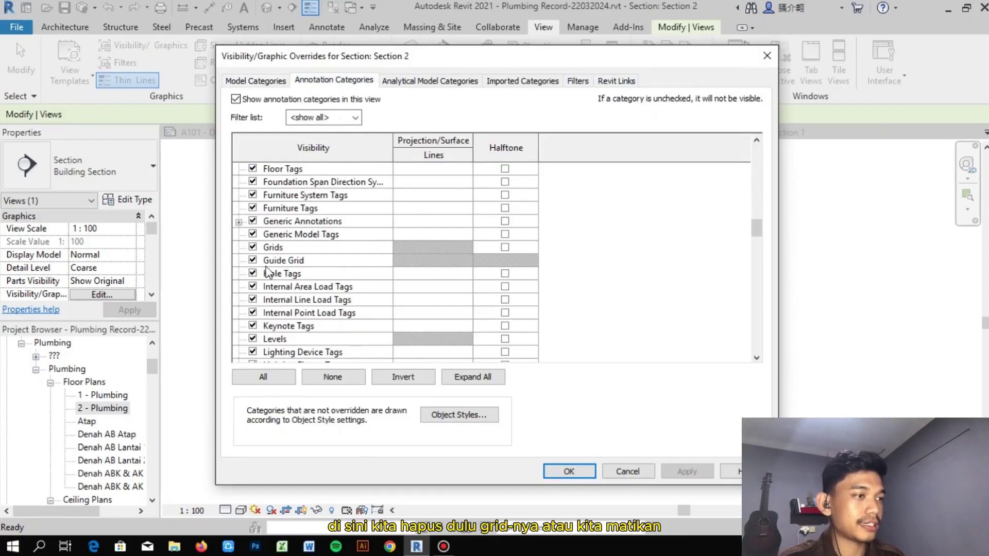
pyautogui.click(253, 248)
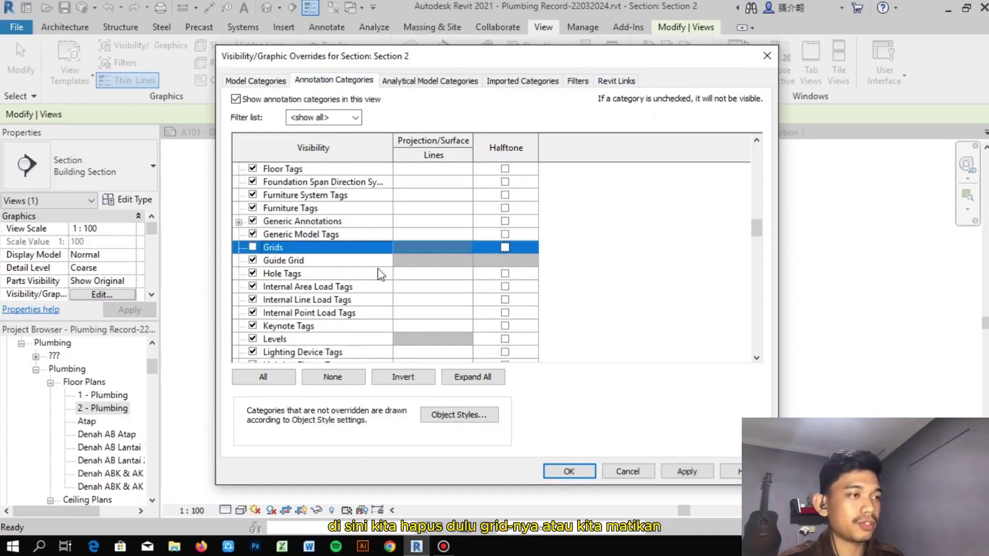
# - Turn off the <Room Separation> subcategory of Lines in the Section 2 model category visibility
pyautogui.click(269, 82)
pyautogui.scroll(-6, 295, 315)
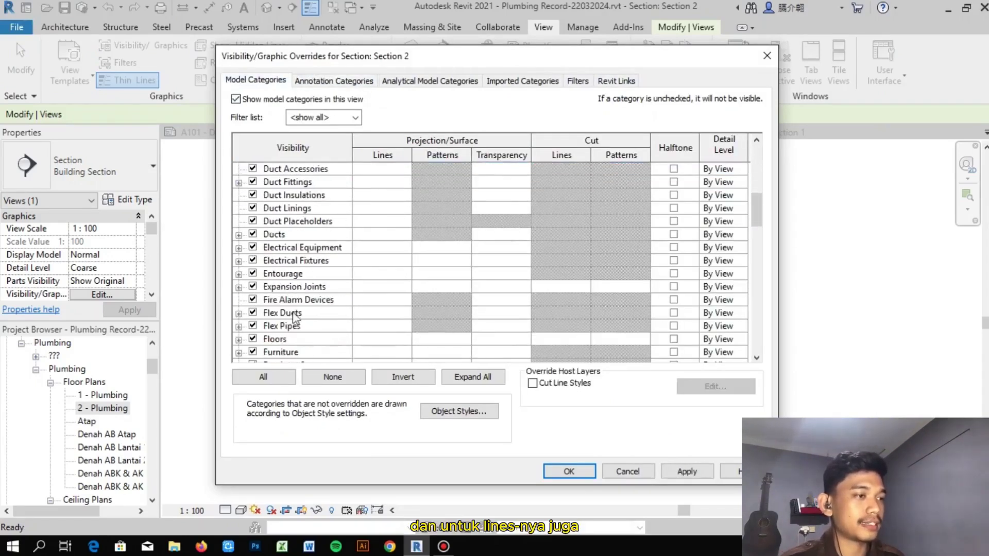
pyautogui.scroll(-5, 295, 317)
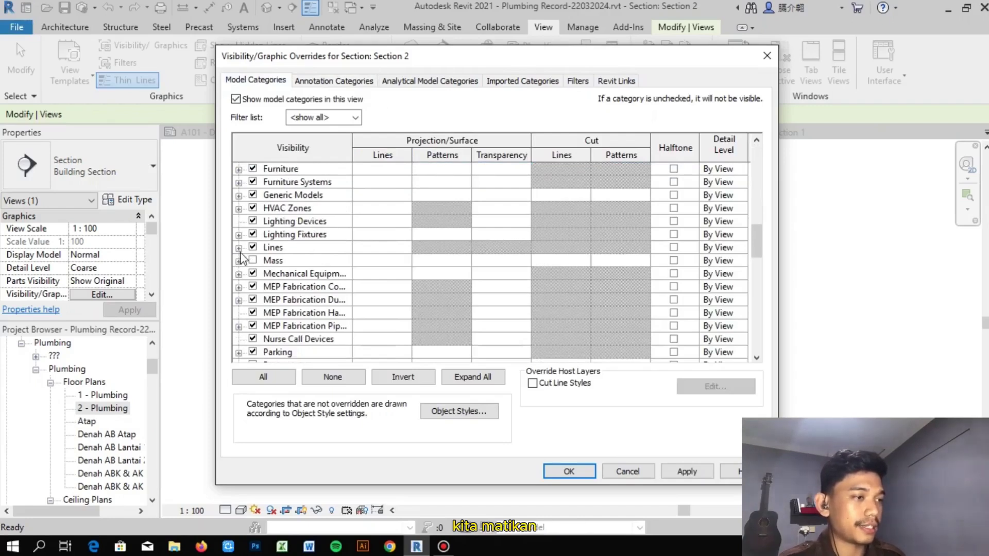
pyautogui.click(238, 248)
pyautogui.scroll(-3, 273, 298)
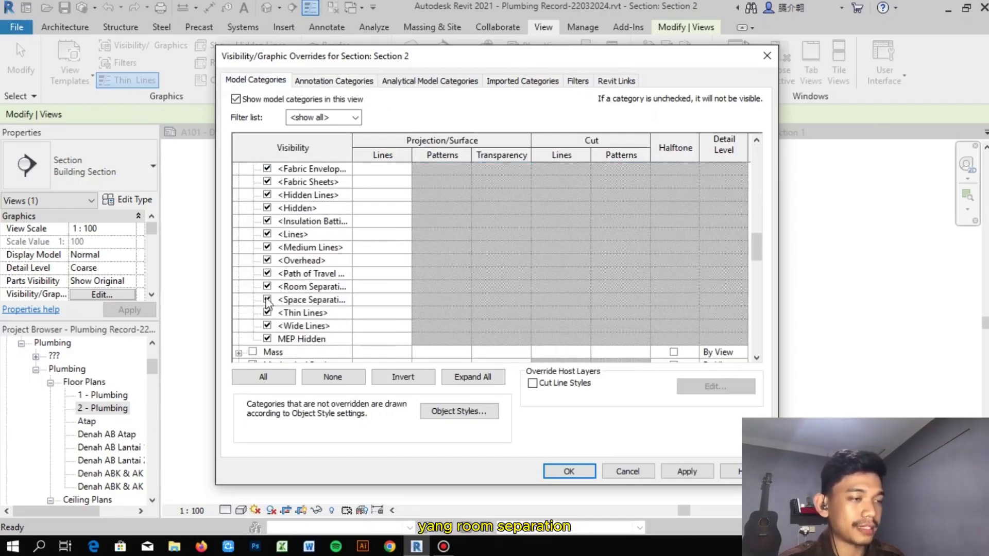
pyautogui.click(267, 286)
# - Give the linked architectural model custom display settings with custom annotation categories in Section 2, and turn off its Grids
pyautogui.click(608, 83)
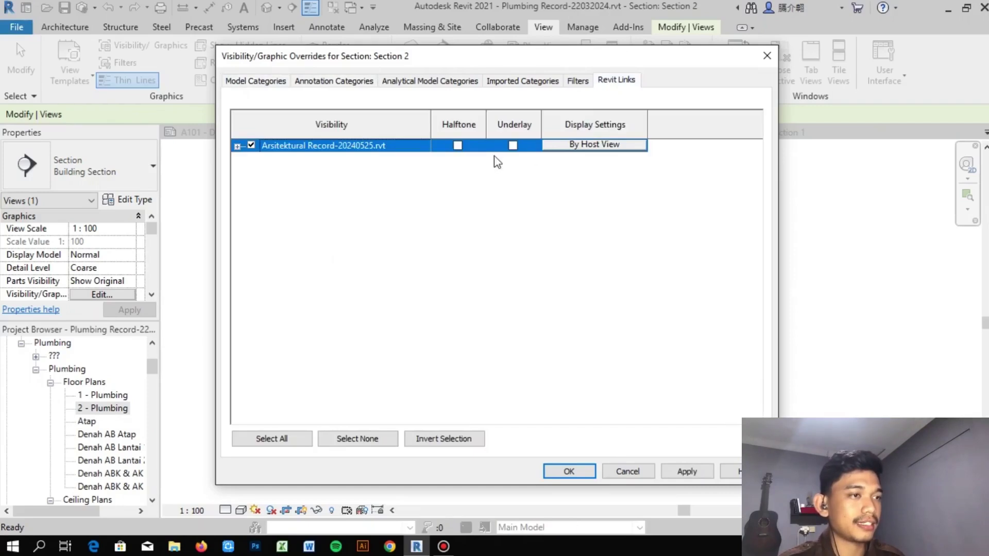
pyautogui.click(550, 151)
pyautogui.click(437, 109)
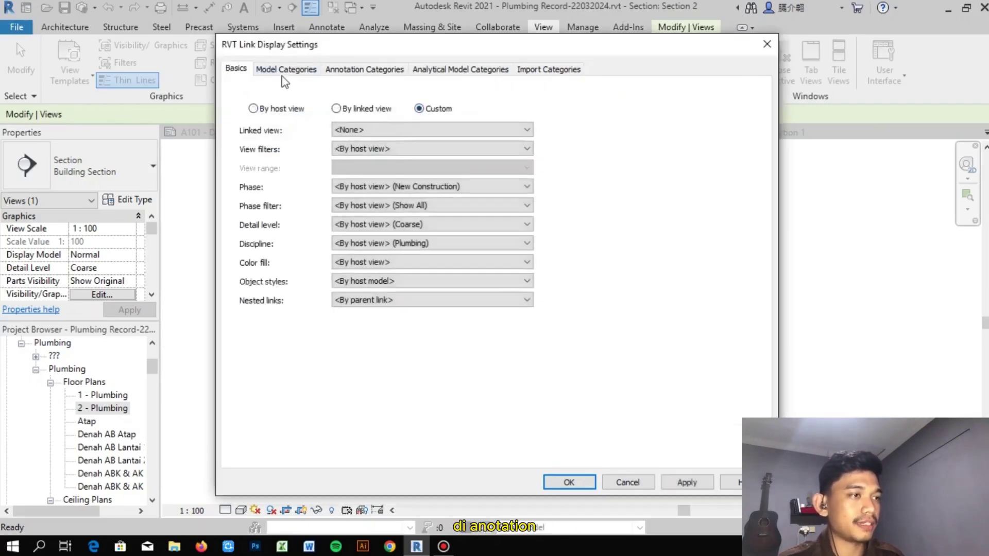
pyautogui.click(333, 73)
pyautogui.click(447, 93)
pyautogui.click(391, 116)
pyautogui.scroll(-10, 260, 315)
pyautogui.scroll(-10, 260, 316)
pyautogui.click(252, 313)
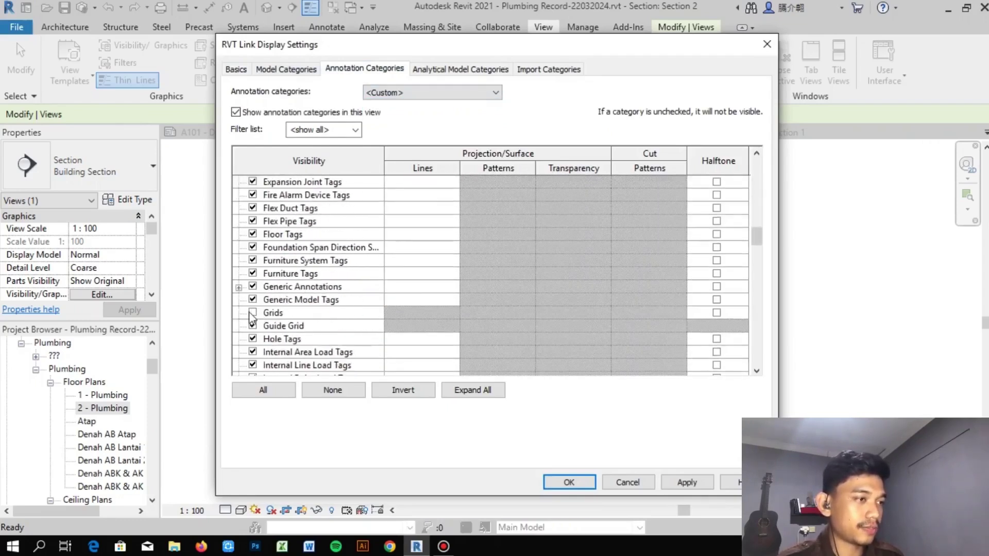
# - Turn off the linked model's Levels annotation category and apply the visibility overrides to Section 2
pyautogui.scroll(-1, 295, 238)
pyautogui.scroll(-15, 281, 334)
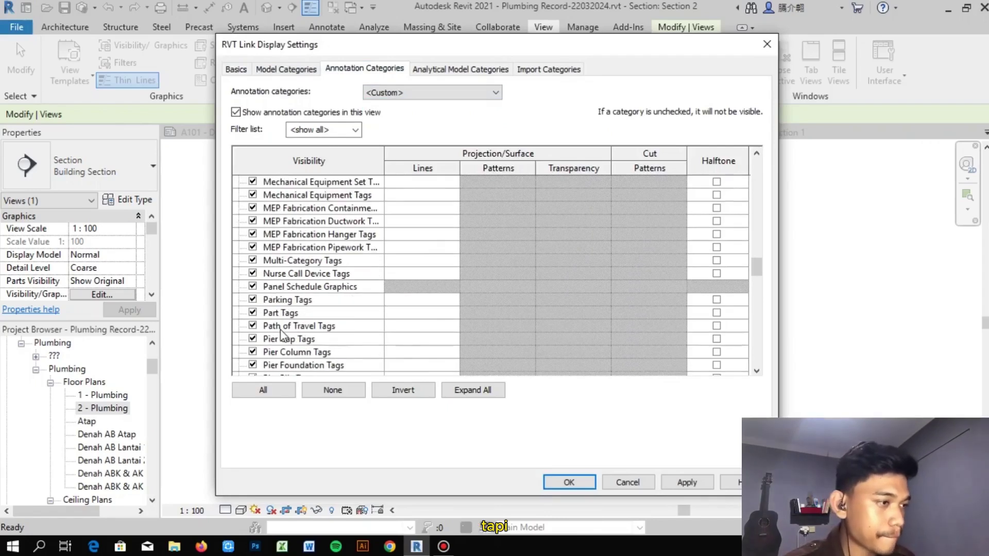
pyautogui.scroll(18, 270, 355)
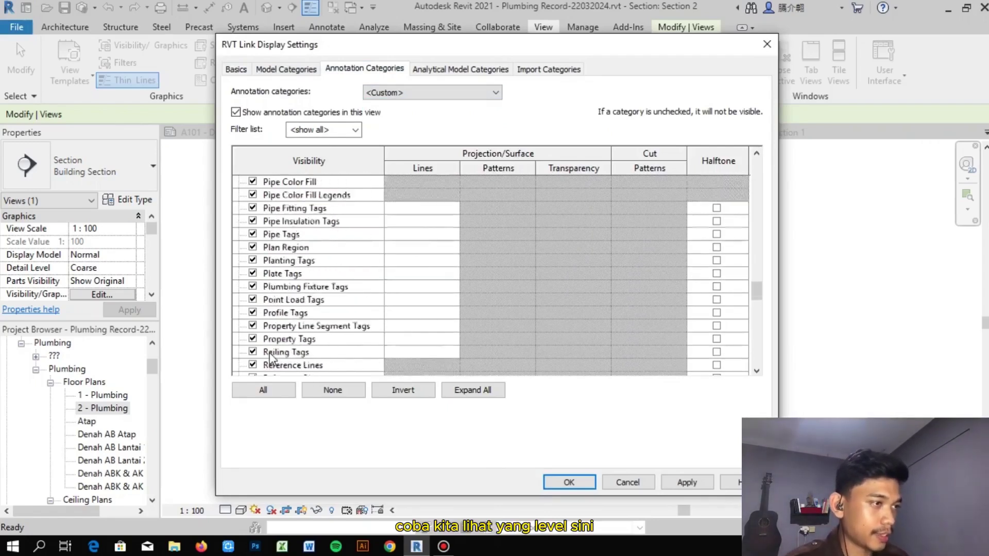
pyautogui.scroll(2, 270, 355)
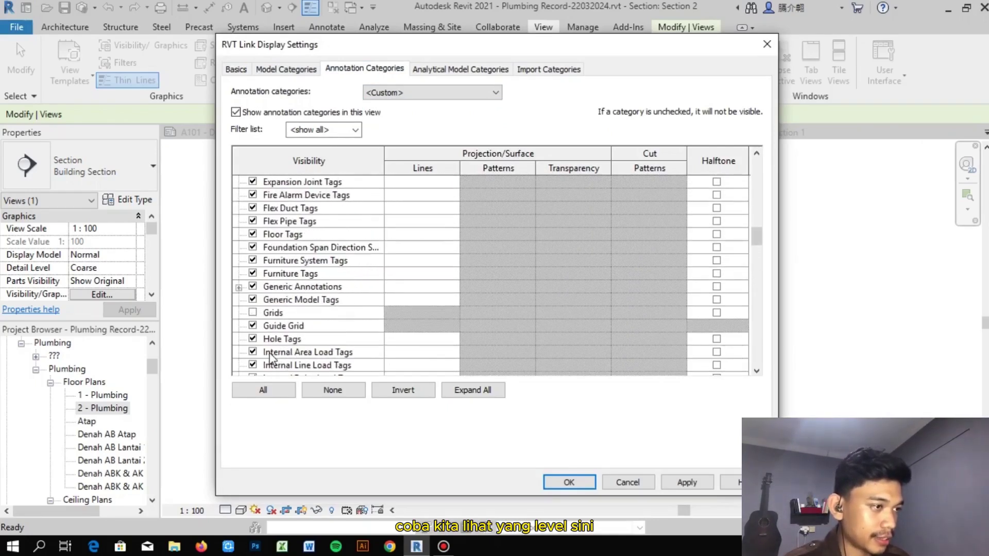
pyautogui.scroll(-2, 269, 356)
pyautogui.click(253, 312)
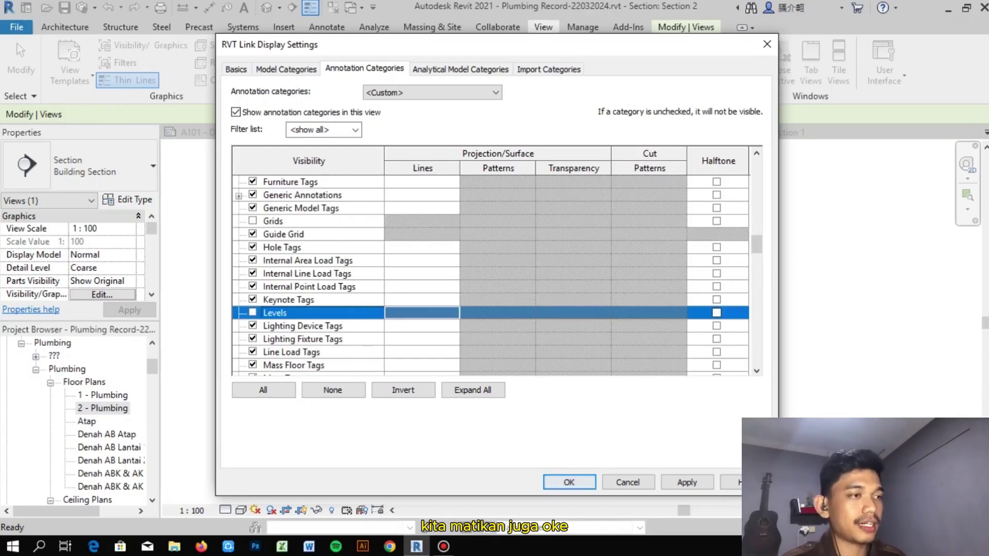
pyautogui.click(569, 483)
pyautogui.click(570, 473)
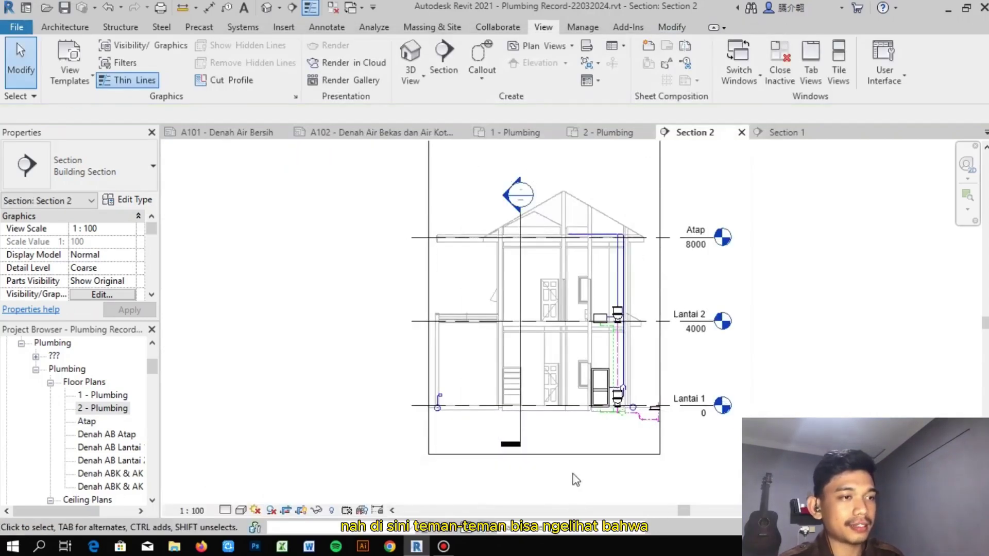
# - Switch to the Section 1 view and turn off the <Room Separation> subcategory of Lines in its visibility/graphics overrides
pyautogui.scroll(2, 709, 304)
pyautogui.scroll(-2, 664, 407)
pyautogui.click(772, 135)
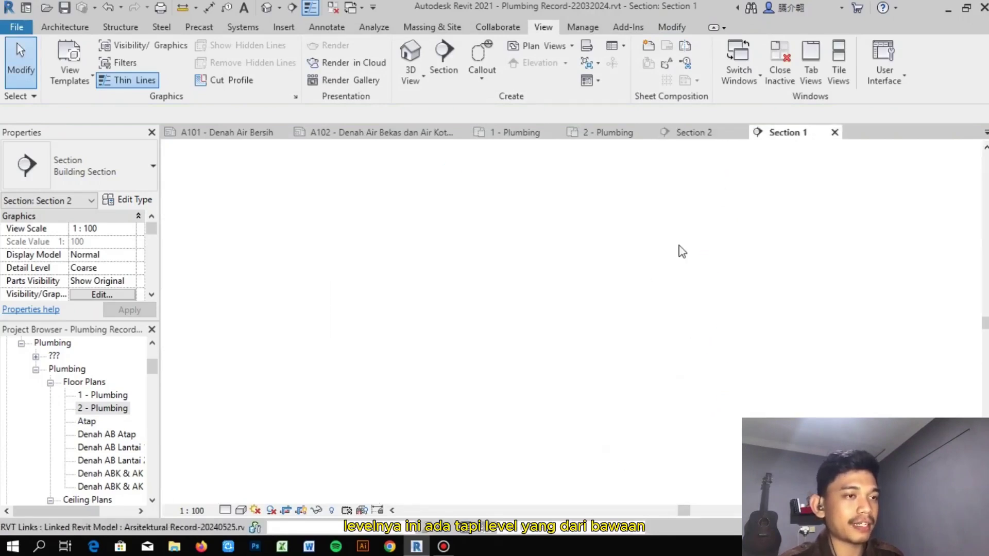
pyautogui.moveTo(635, 336); pyautogui.dragTo(495, 330, button='middle')
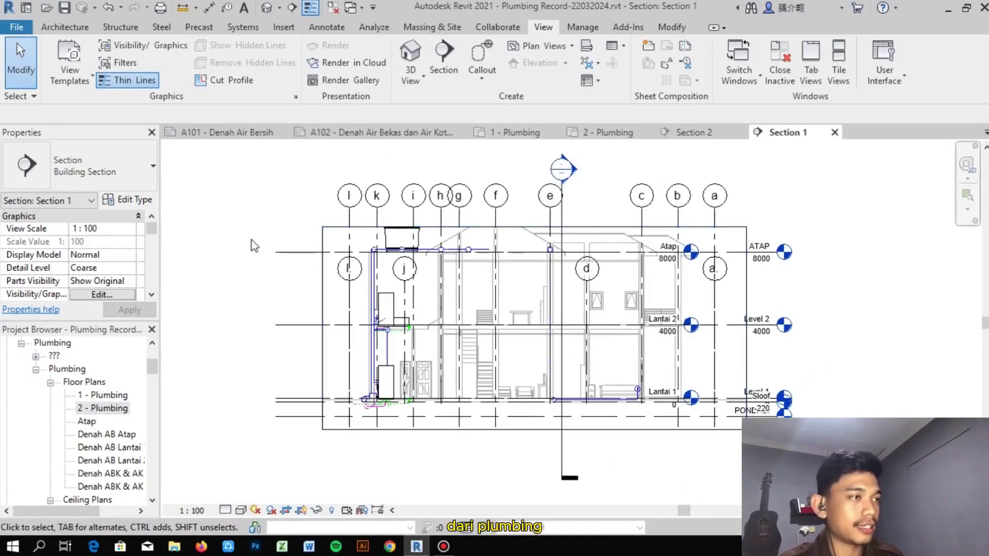
pyautogui.press('v')
pyautogui.press('g')
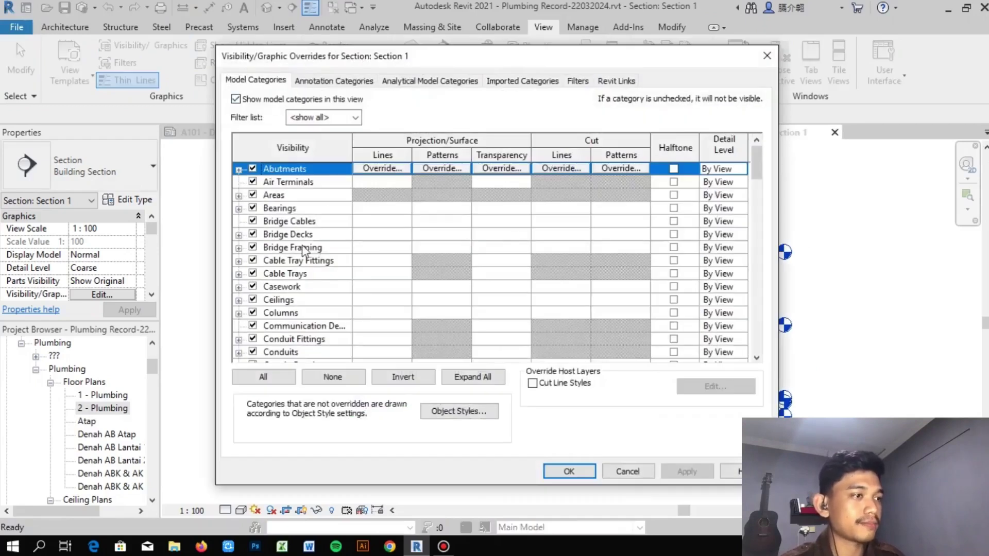
pyautogui.scroll(-10, 304, 251)
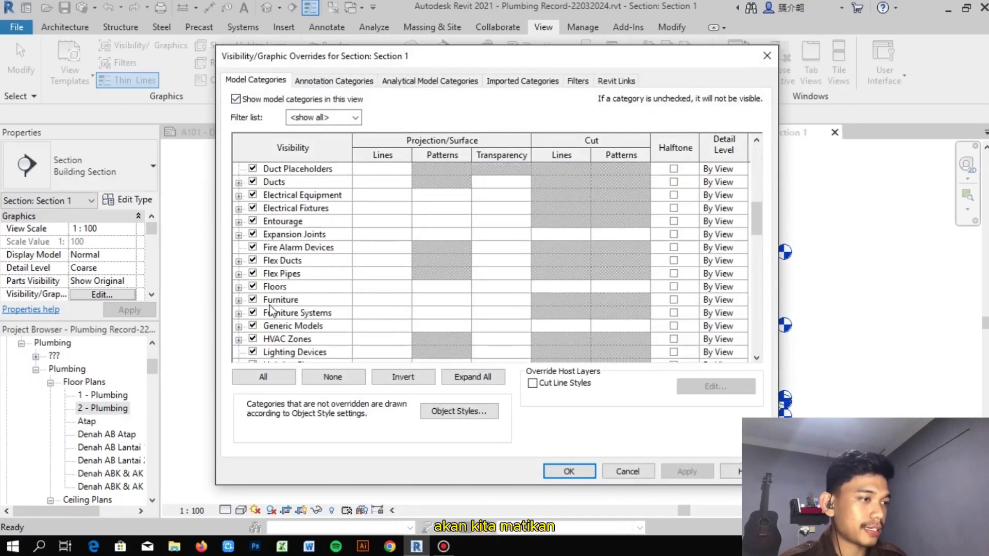
pyautogui.scroll(-2, 271, 309)
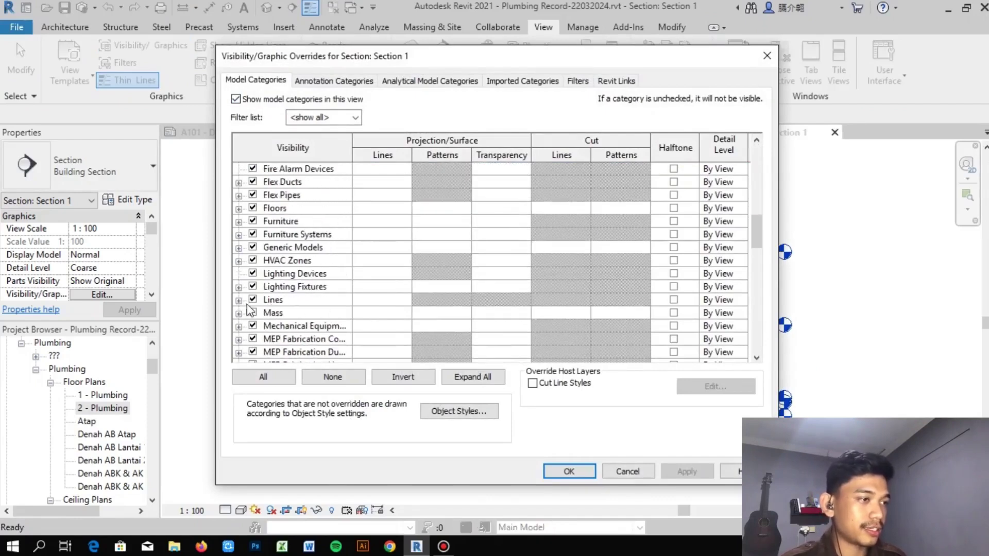
pyautogui.click(238, 300)
pyautogui.scroll(-2, 301, 311)
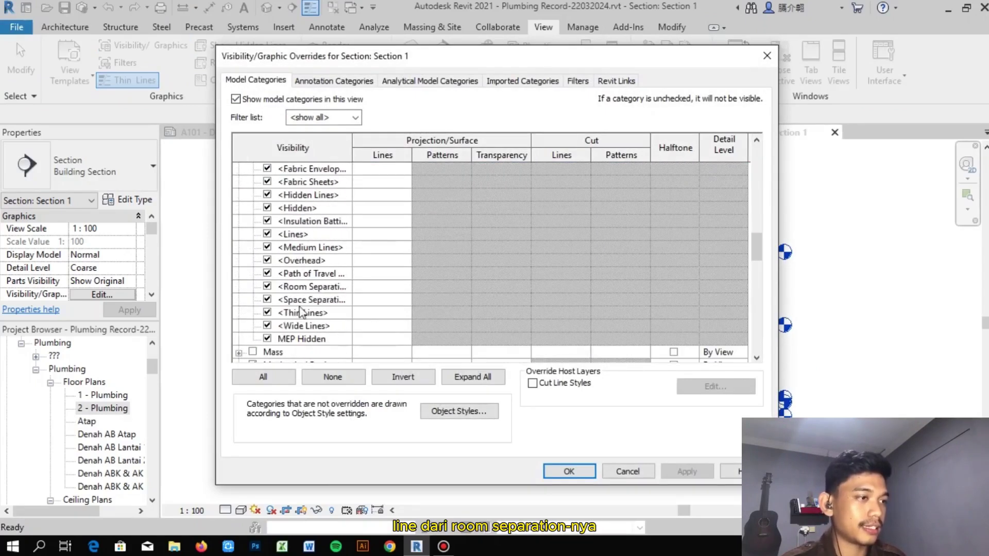
pyautogui.click(267, 287)
# - Turn off the Grids annotation category in the visibility/graphics overrides of Section 1
pyautogui.click(325, 82)
pyautogui.scroll(-8, 264, 323)
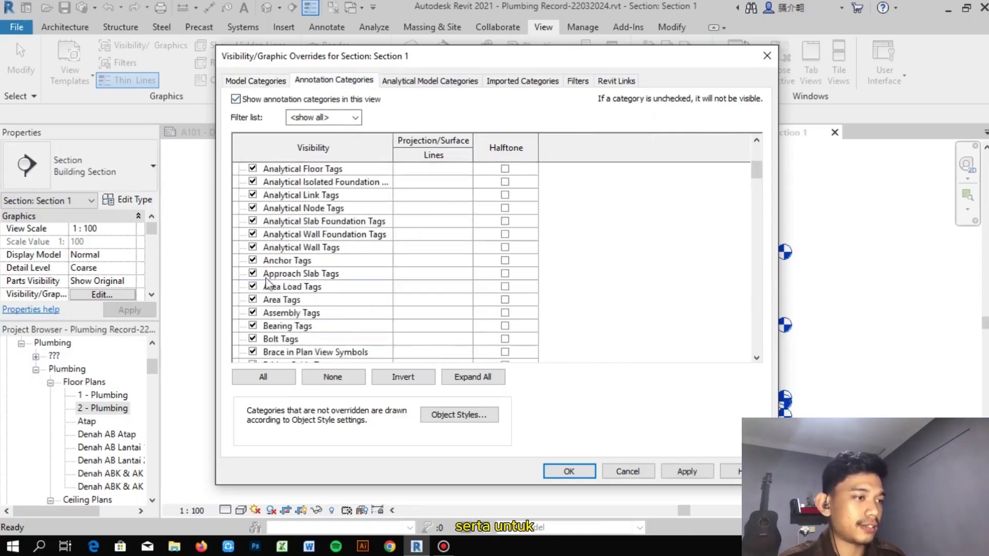
pyautogui.scroll(-12, 264, 323)
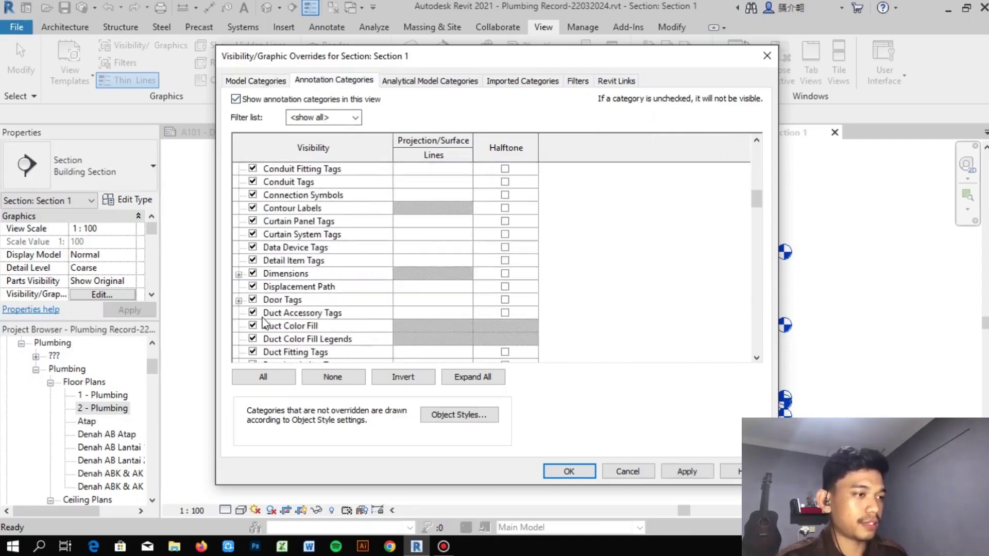
pyautogui.scroll(-1, 262, 331)
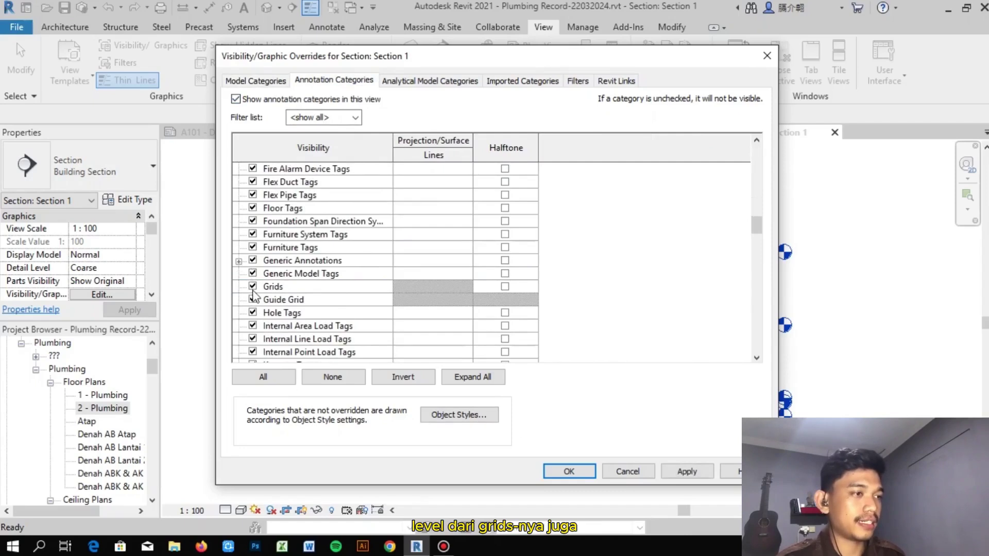
pyautogui.click(253, 289)
# - Give the linked architectural model custom display settings in Section 1, with both model categories and annotation categories set to <Custom>
pyautogui.click(616, 81)
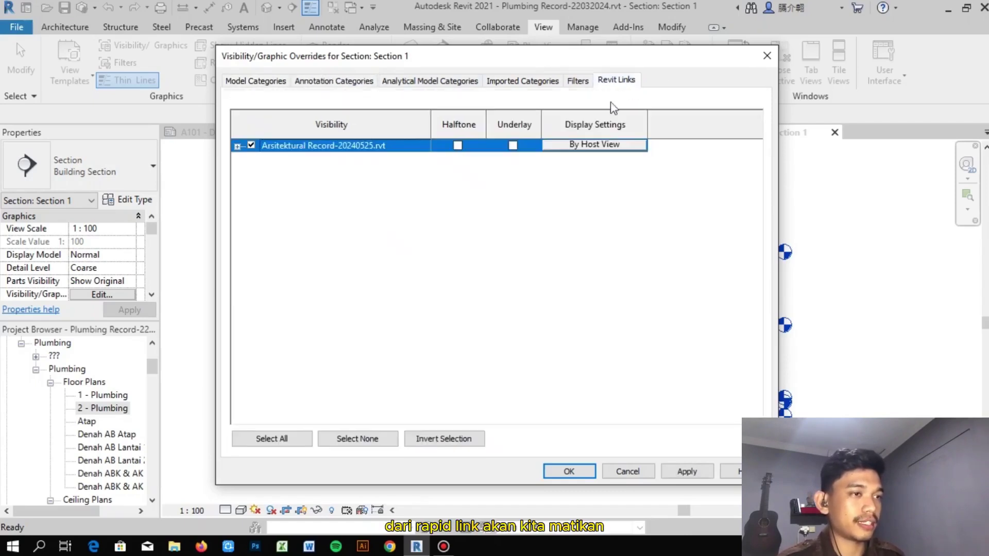
pyautogui.click(561, 143)
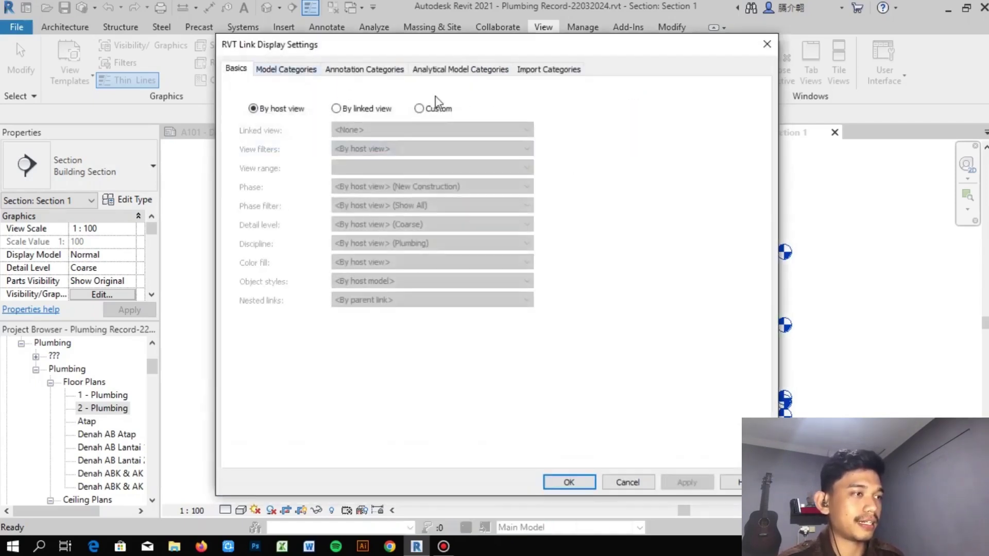
pyautogui.click(419, 108)
pyautogui.click(305, 70)
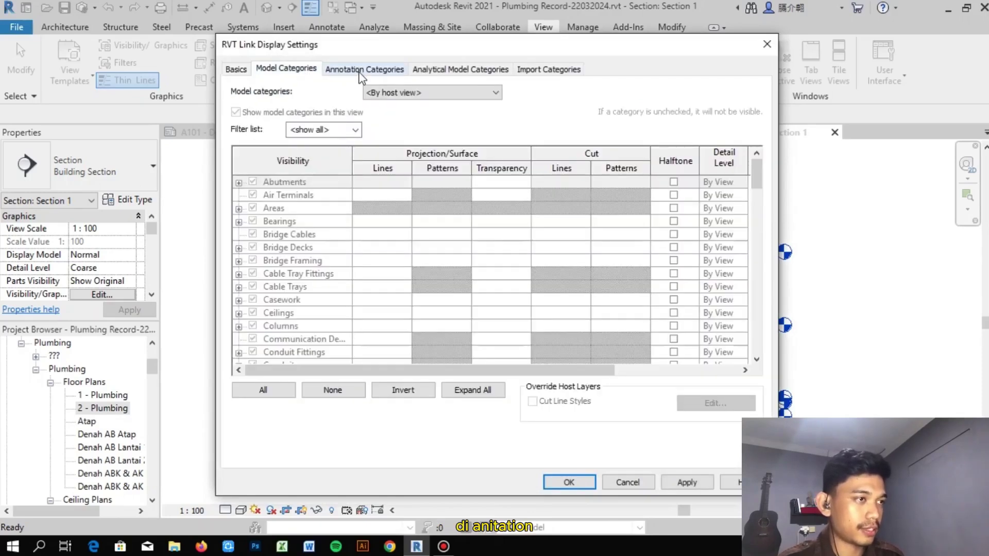
pyautogui.click(410, 95)
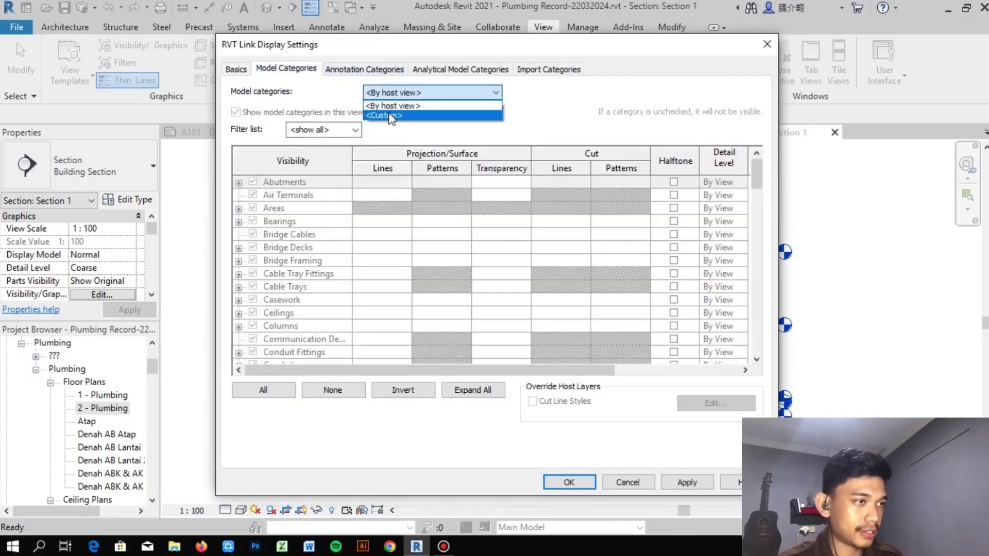
pyautogui.click(392, 117)
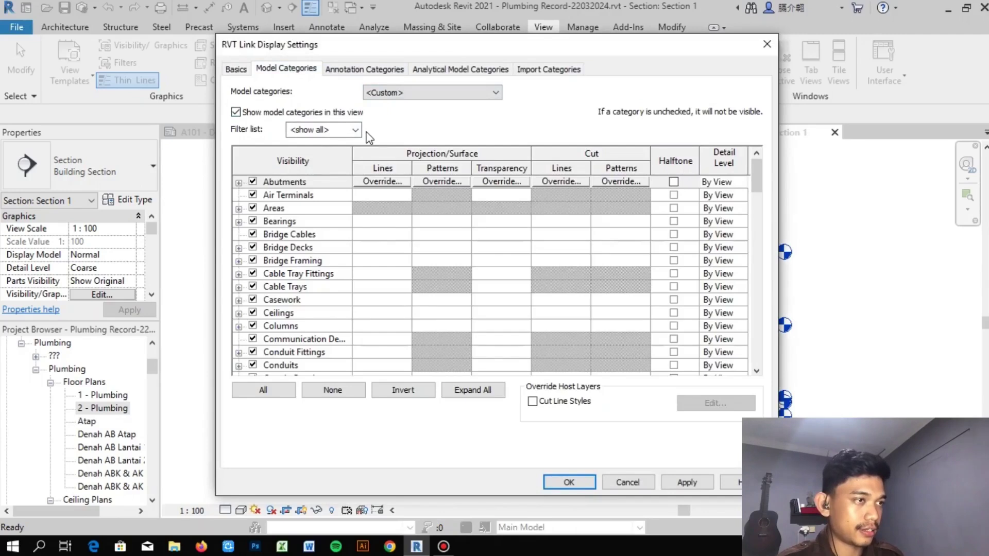
pyautogui.click(381, 92)
pyautogui.click(381, 112)
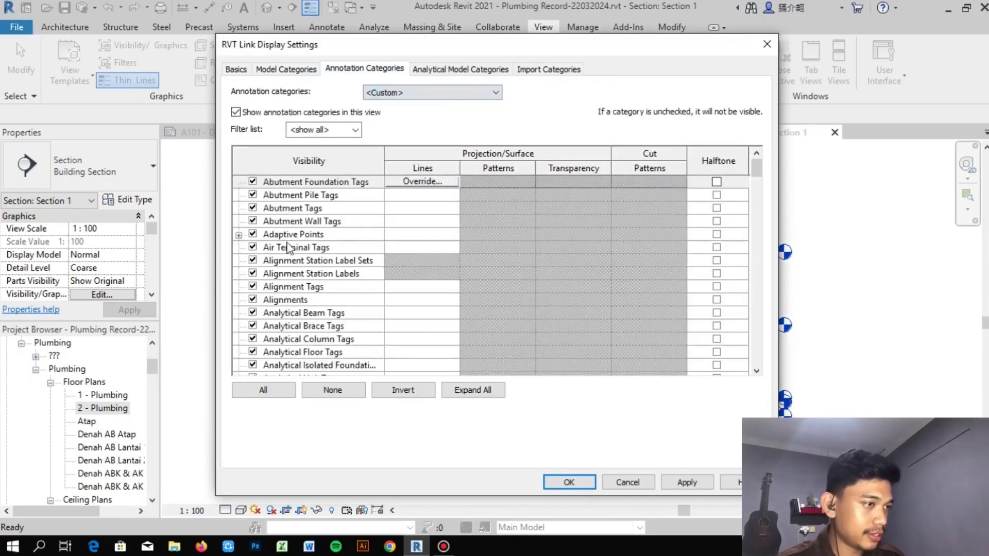
# - Turn off the linked model's Levels annotation category and apply the visibility overrides to Section 1
pyautogui.scroll(-10, 254, 301)
pyautogui.scroll(-12, 254, 301)
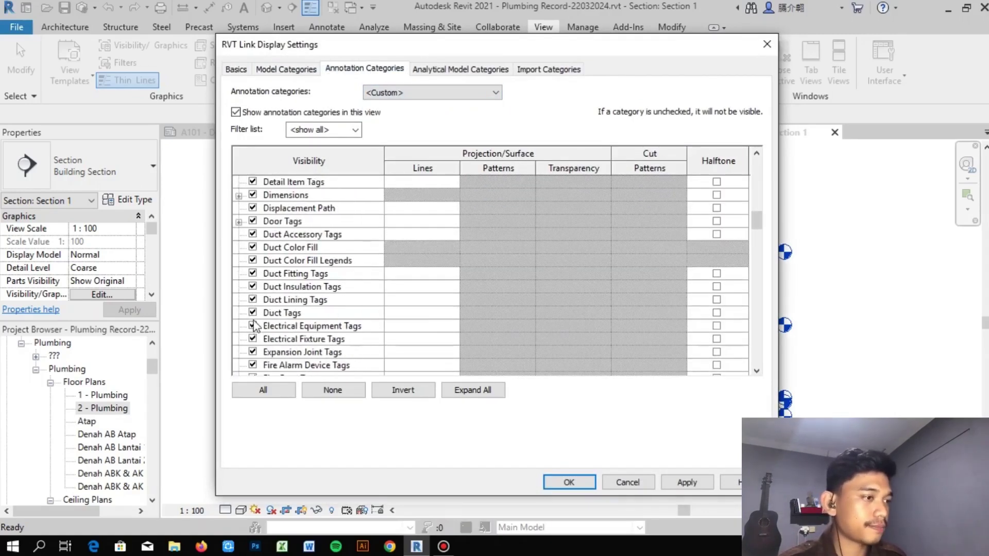
pyautogui.scroll(-5, 254, 309)
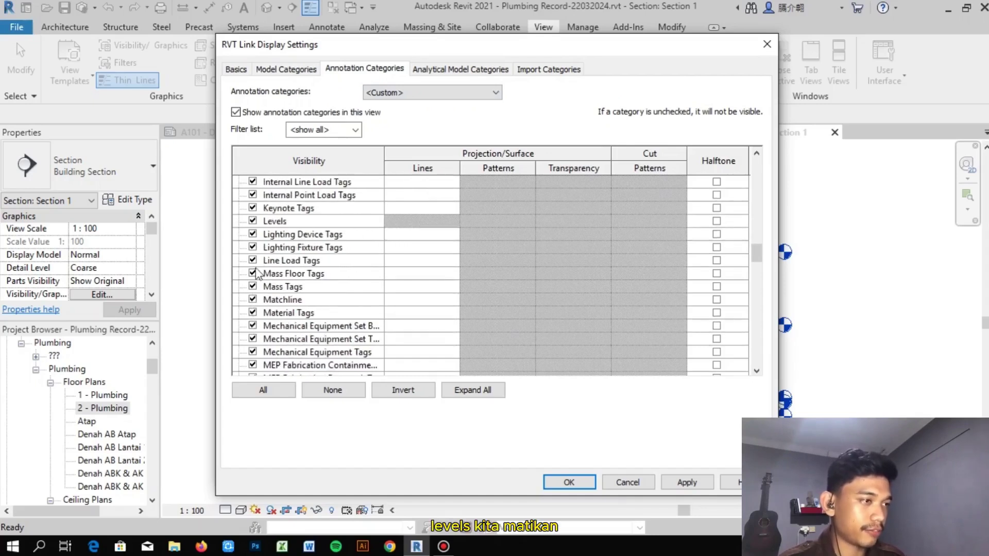
pyautogui.click(252, 221)
pyautogui.click(551, 483)
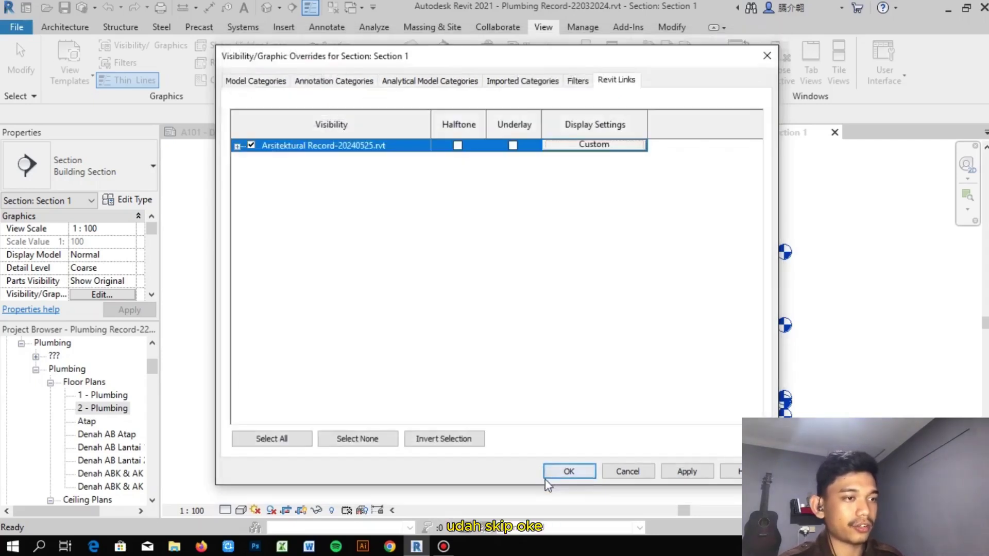
pyautogui.click(568, 471)
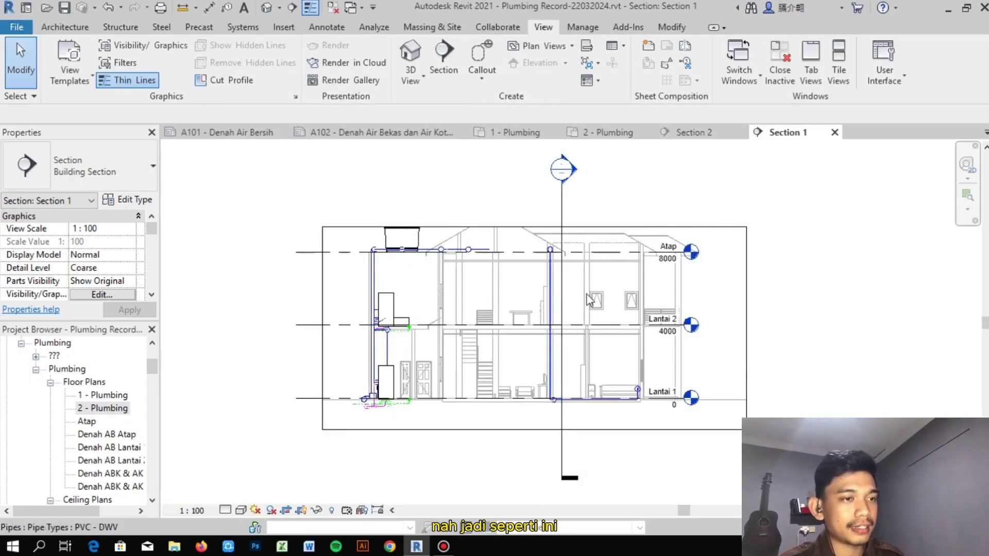
# - Raise the upper edge of Section 1's crop region above the roof ridge and the water tank
pyautogui.moveTo(772, 247); pyautogui.dragTo(754, 285, button='middle')
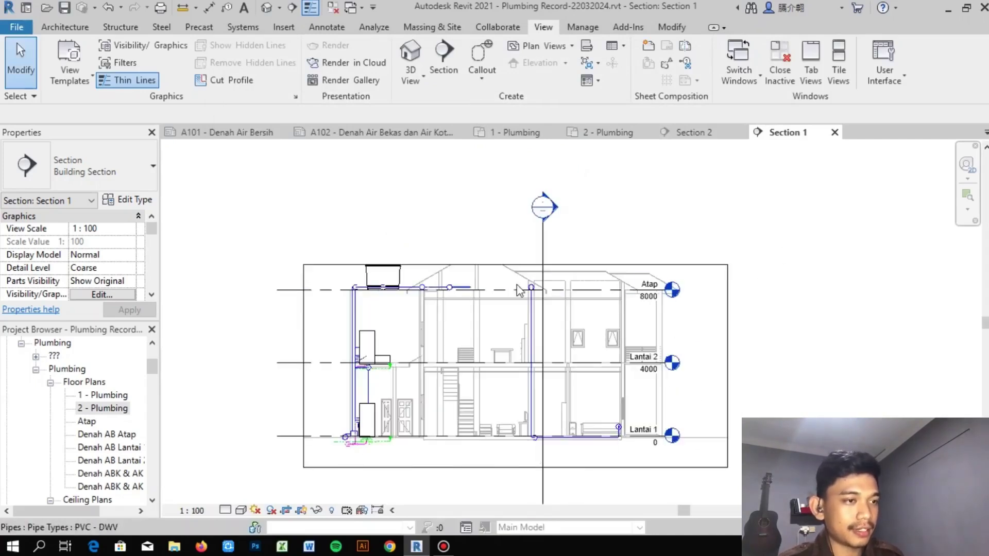
pyautogui.scroll(5, 480, 291)
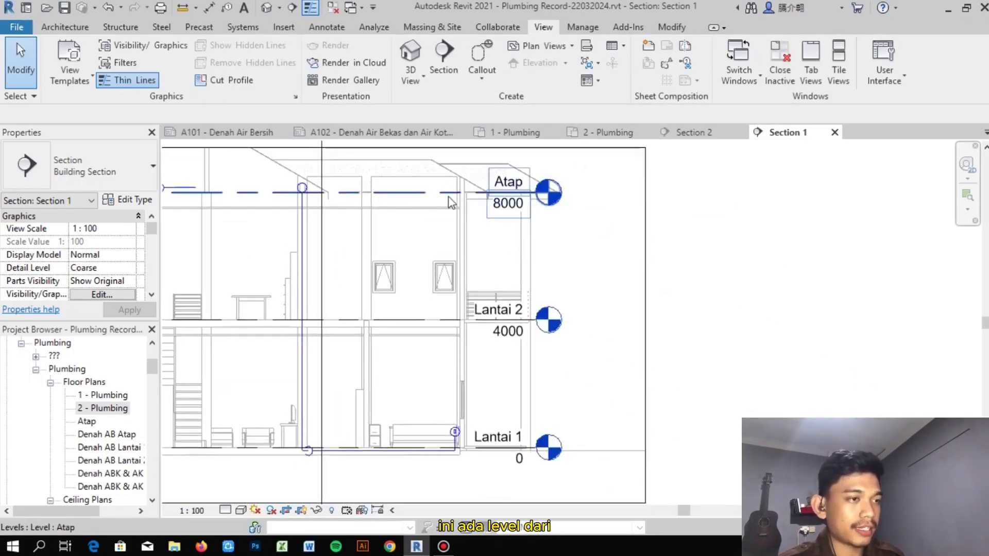
pyautogui.click(450, 195)
pyautogui.click(728, 309)
pyautogui.scroll(-4, 728, 309)
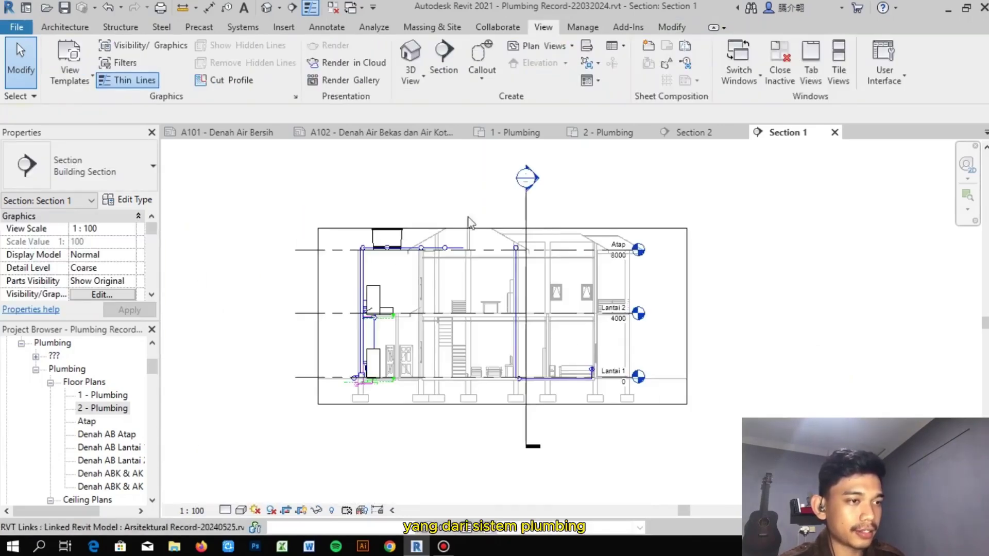
pyautogui.click(502, 228)
pyautogui.moveTo(502, 228); pyautogui.dragTo(494, 191)
pyautogui.scroll(2, 495, 407)
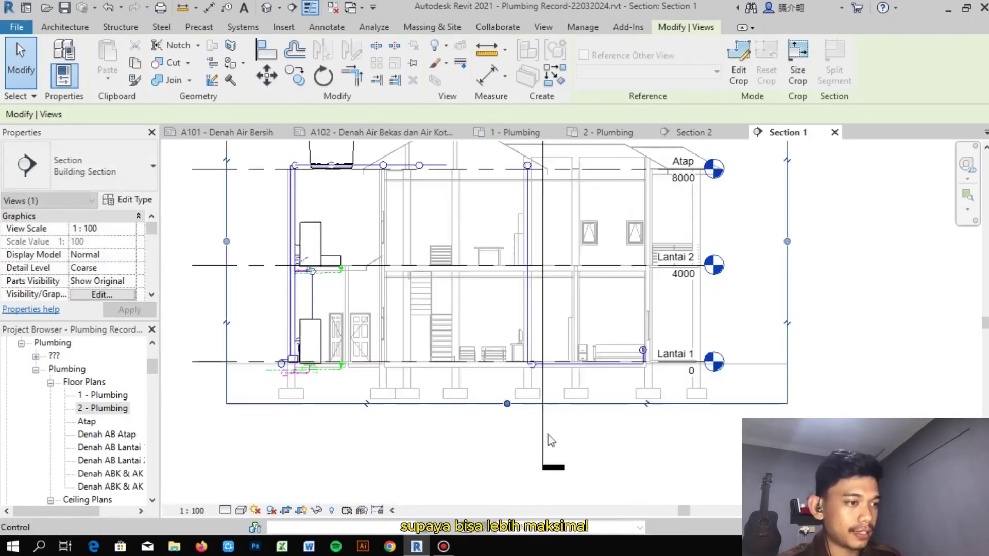
pyautogui.click(645, 464)
# - Widen Section 1's crop region by moving its right edge outward, past the level heads
pyautogui.scroll(4, 653, 363)
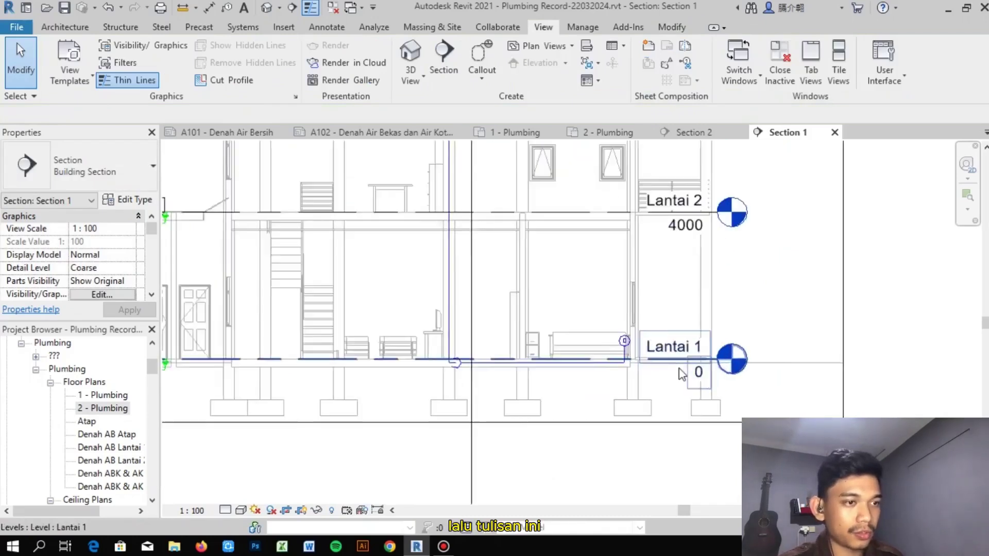
pyautogui.scroll(-2, 657, 365)
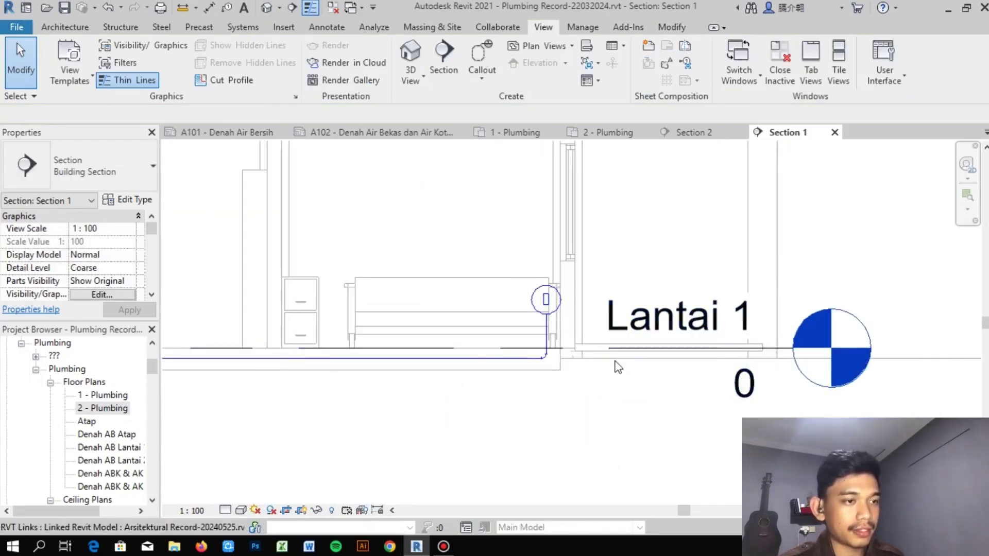
pyautogui.scroll(-3, 685, 330)
pyautogui.scroll(-2, 701, 302)
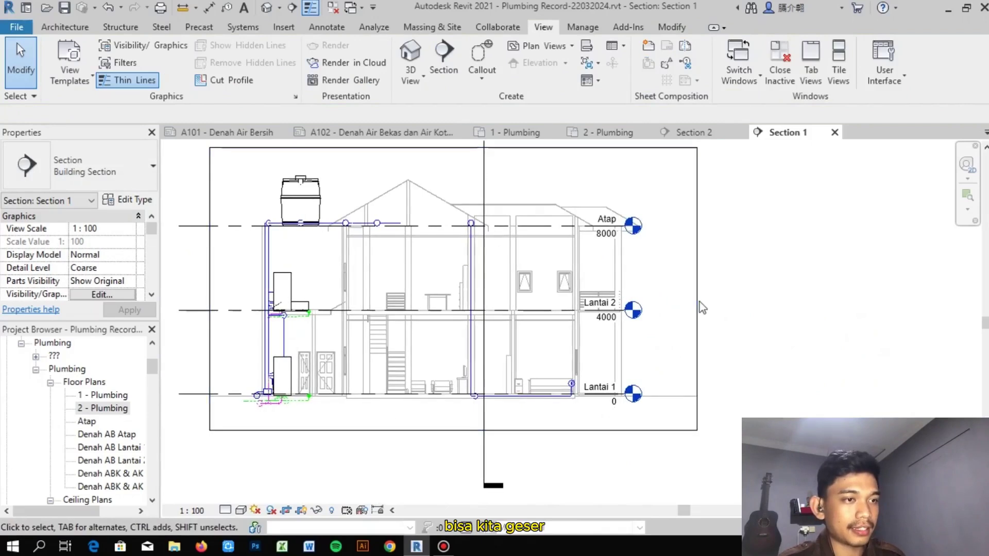
pyautogui.click(697, 301)
pyautogui.moveTo(697, 290); pyautogui.dragTo(721, 287)
pyautogui.click(780, 358)
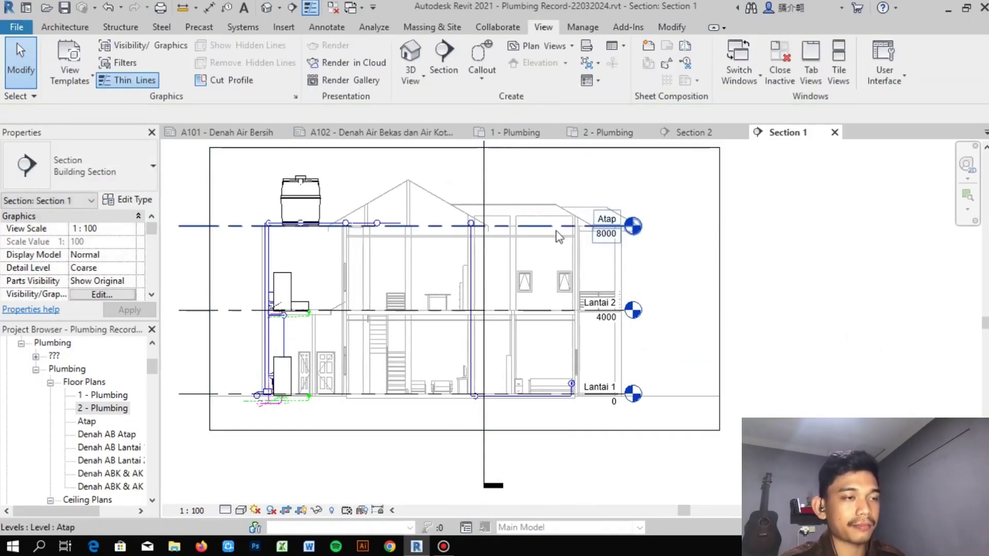
# - Extend the aligned level lines in Section 1 from the Atap level so their heads and labels sit clear of the roof overhang
pyautogui.click(796, 405)
pyautogui.scroll(5, 685, 276)
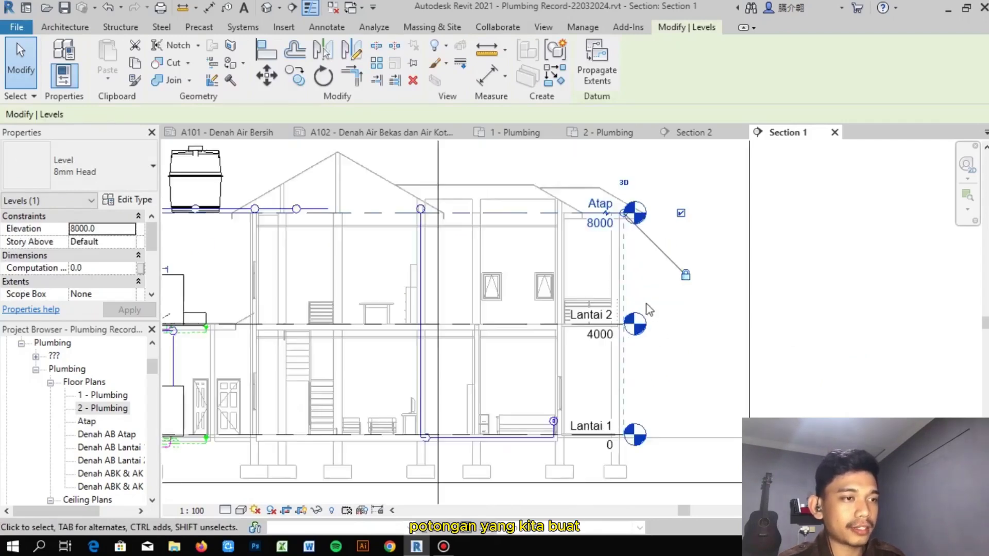
pyautogui.press('Escape')
pyautogui.click(606, 181)
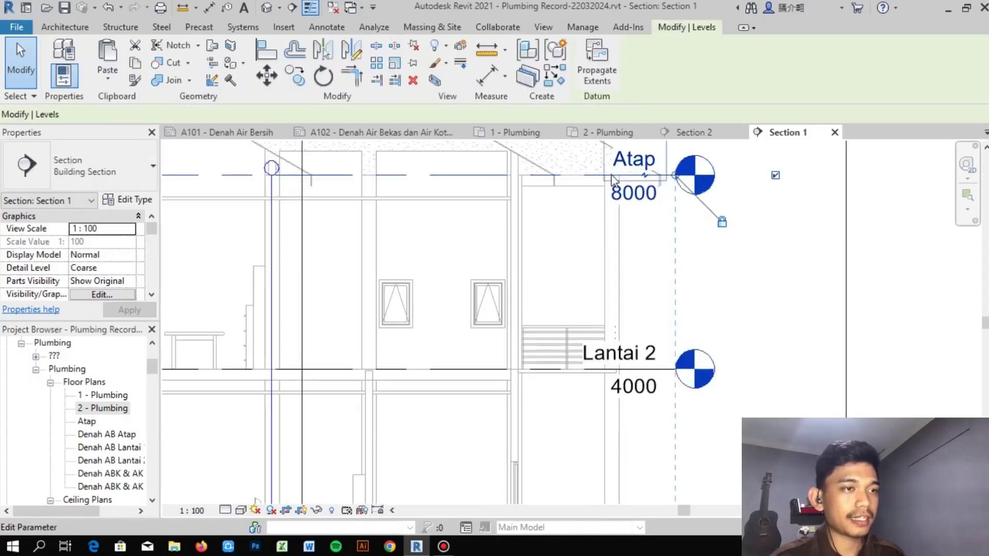
pyautogui.moveTo(675, 177); pyautogui.dragTo(768, 175)
pyautogui.scroll(-2, 758, 217)
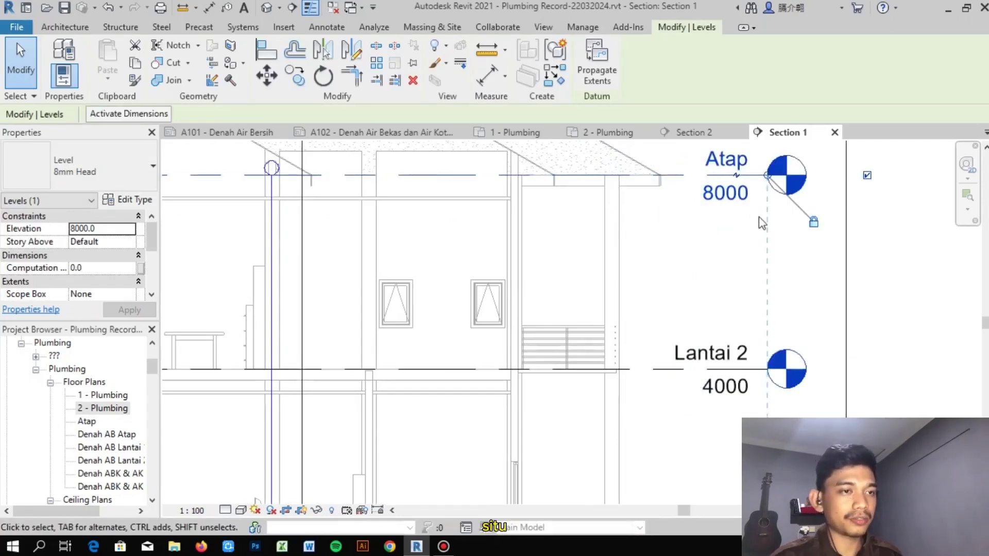
pyautogui.scroll(-3, 906, 380)
pyautogui.moveTo(885, 373); pyautogui.dragTo(867, 361, button='middle')
pyautogui.click(867, 361)
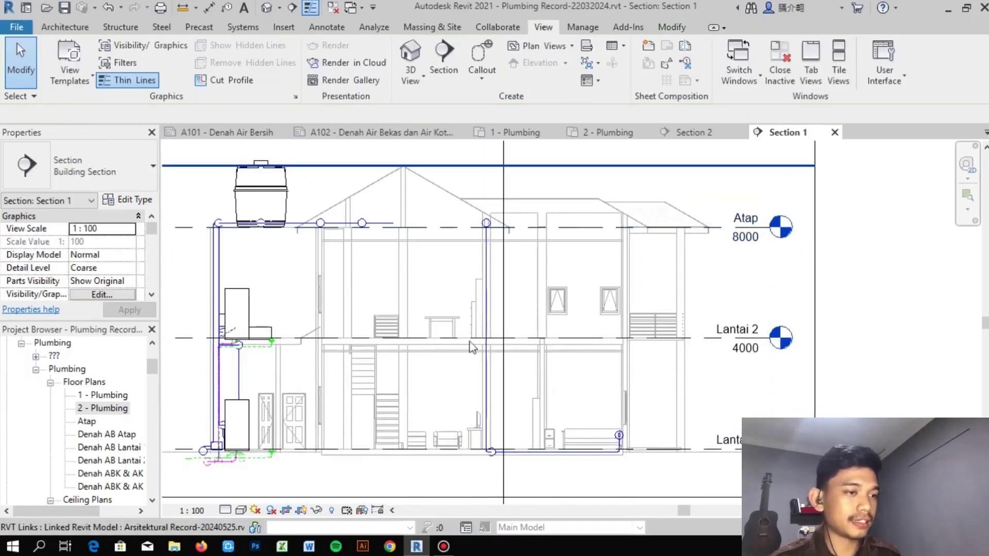
# - Hide the Section 1 marker in the Section 2 view as an individual element
pyautogui.scroll(-2, 563, 382)
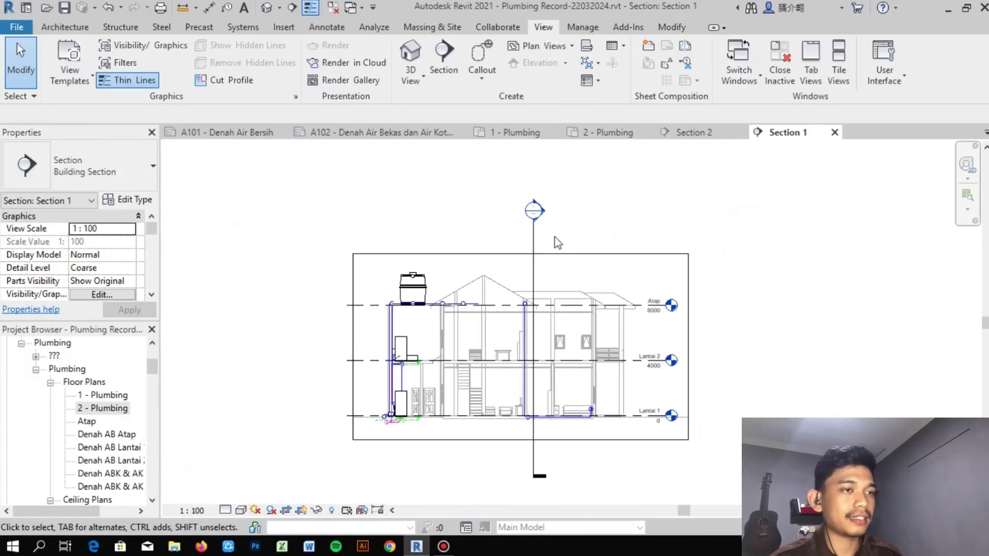
pyautogui.click(719, 137)
pyautogui.scroll(-2, 494, 247)
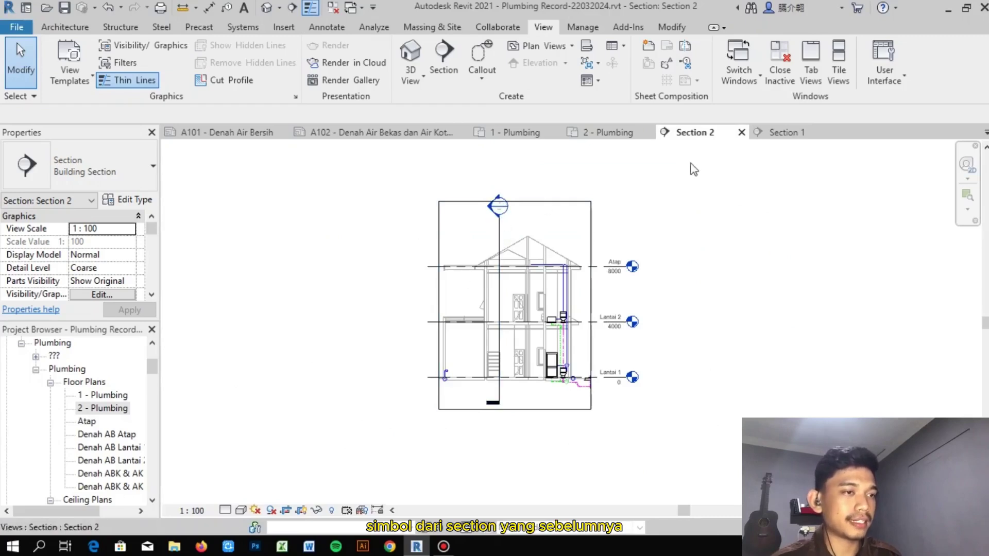
pyautogui.click(787, 132)
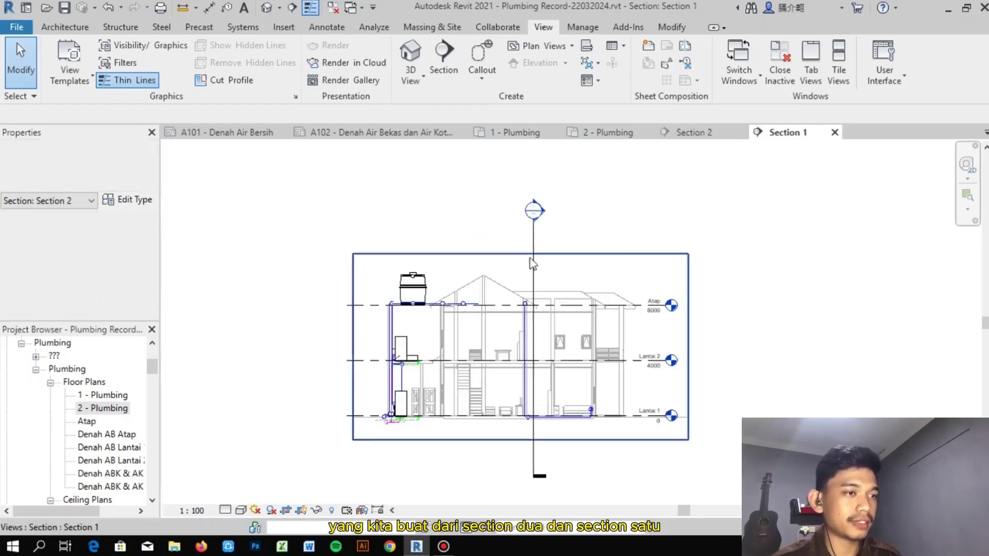
pyautogui.click(722, 135)
pyautogui.scroll(2, 515, 237)
pyautogui.click(475, 226)
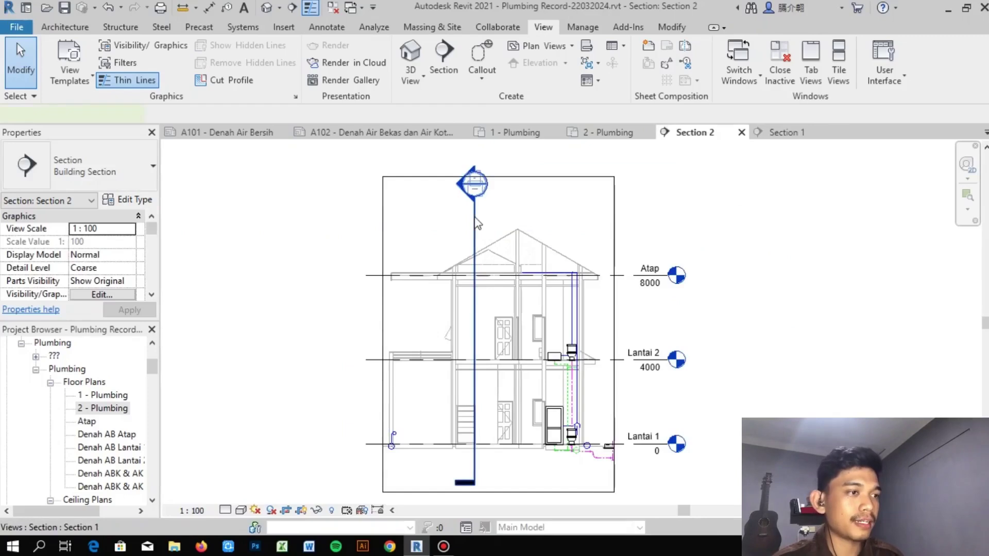
pyautogui.rightClick(357, 227)
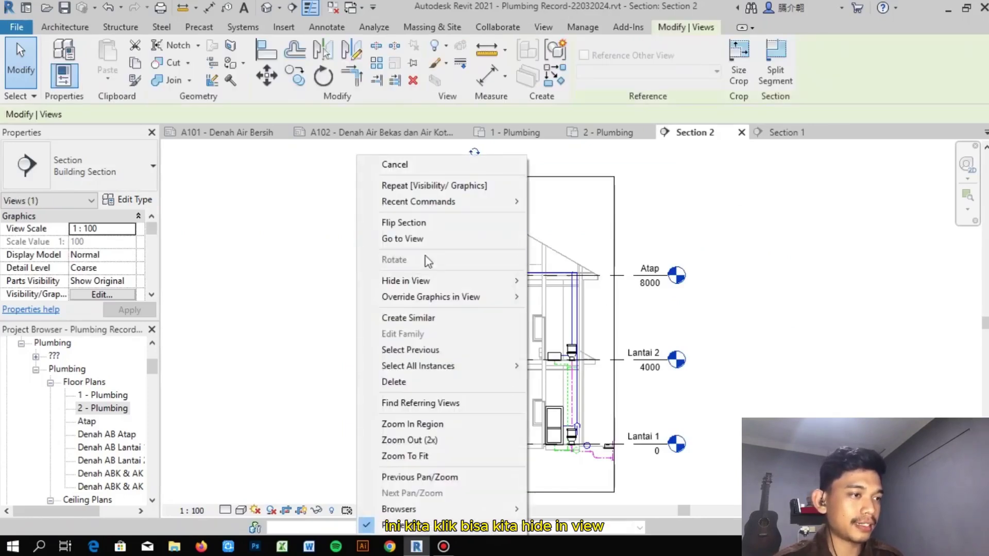
pyautogui.moveTo(437, 280)
pyautogui.click(565, 281)
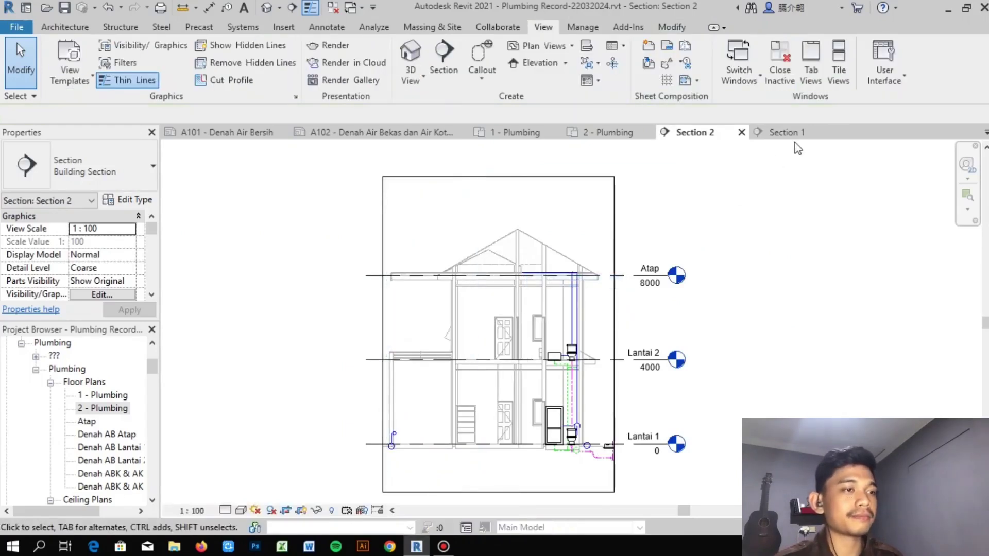
# - Hide the Section 2 marker in the Section 1 view as an individual element
pyautogui.click(787, 133)
pyautogui.click(534, 239)
pyautogui.rightClick(603, 221)
pyautogui.moveTo(727, 281)
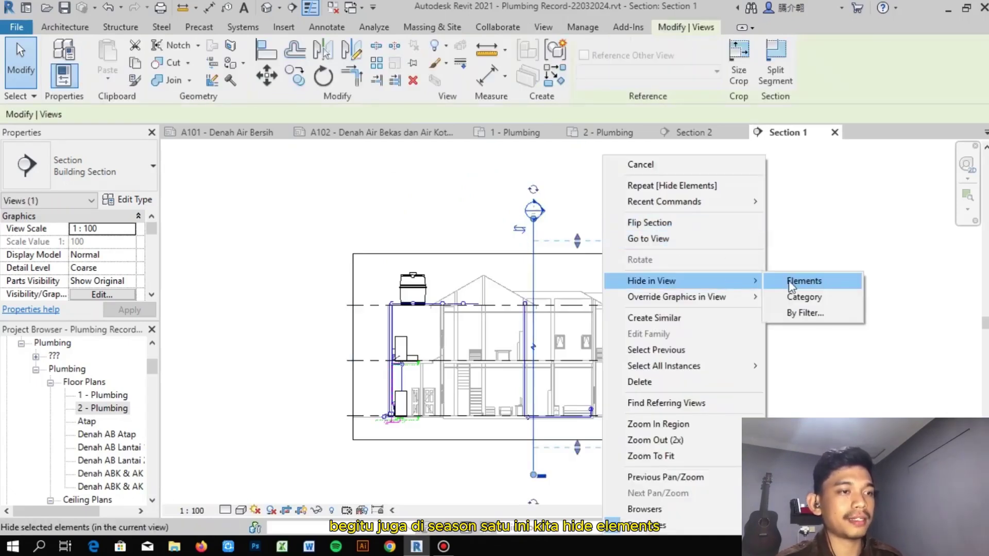
pyautogui.click(787, 281)
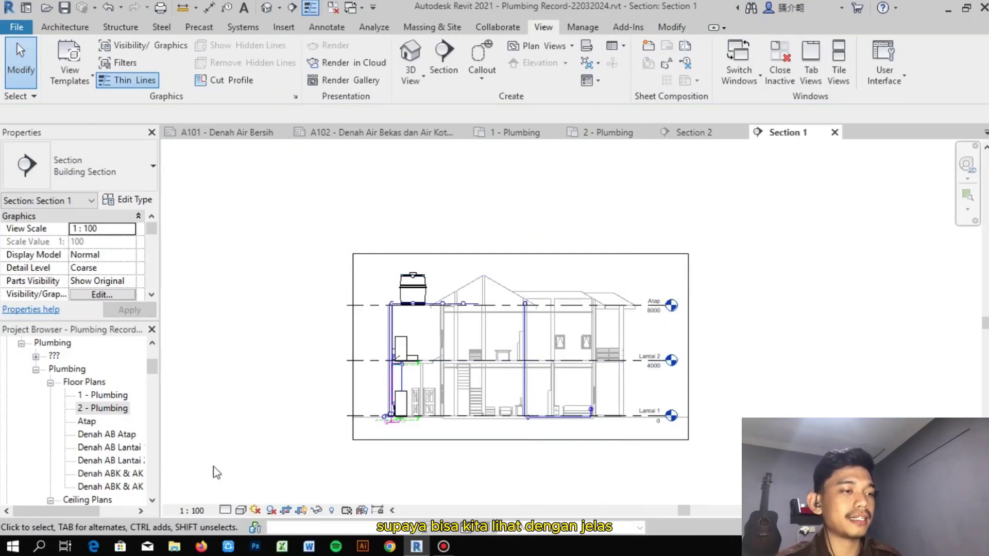
# - Hide the crop region in both the Section 1 and Section 2 views
pyautogui.click(302, 512)
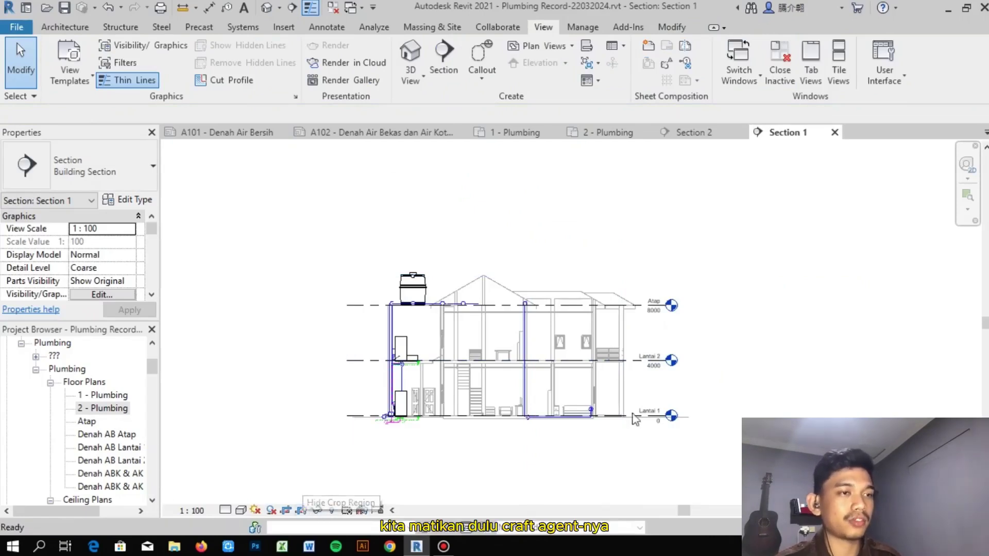
pyautogui.click(694, 133)
pyautogui.click(302, 511)
# - Set the detail level of Section 2 to Fine to display the pipes below the toilet in full
pyautogui.scroll(5, 587, 412)
pyautogui.moveTo(588, 411); pyautogui.dragTo(569, 349, button='middle')
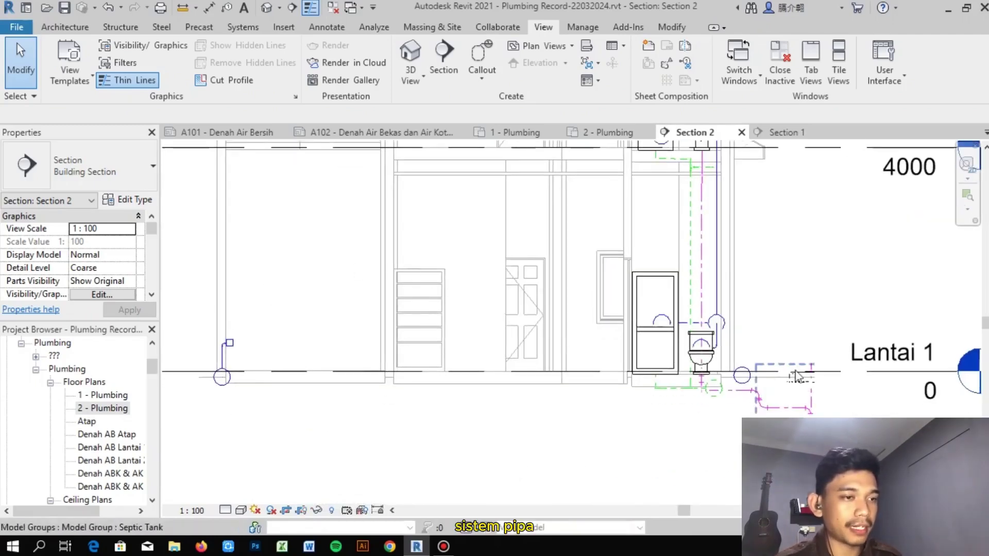
pyautogui.scroll(2, 796, 376)
pyautogui.scroll(2, 538, 376)
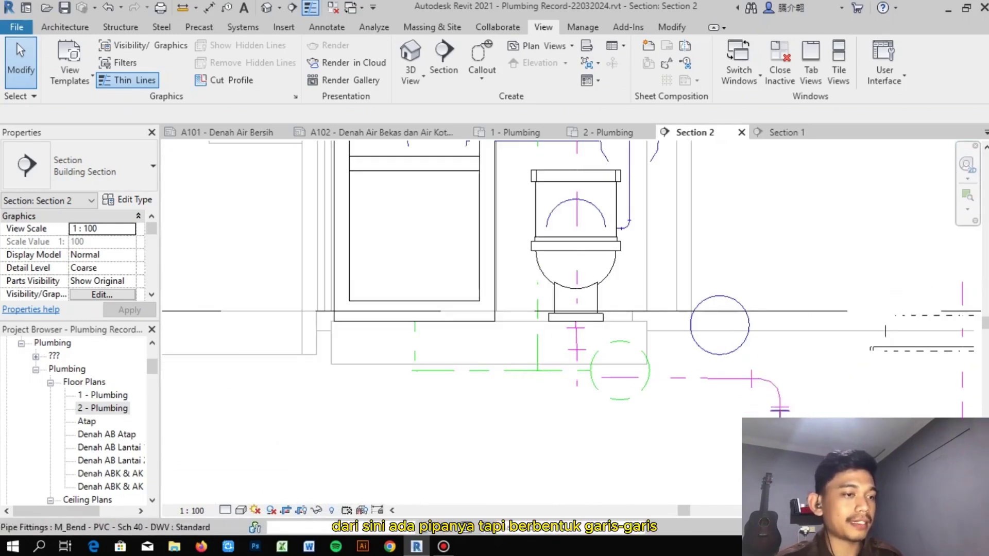
pyautogui.click(226, 511)
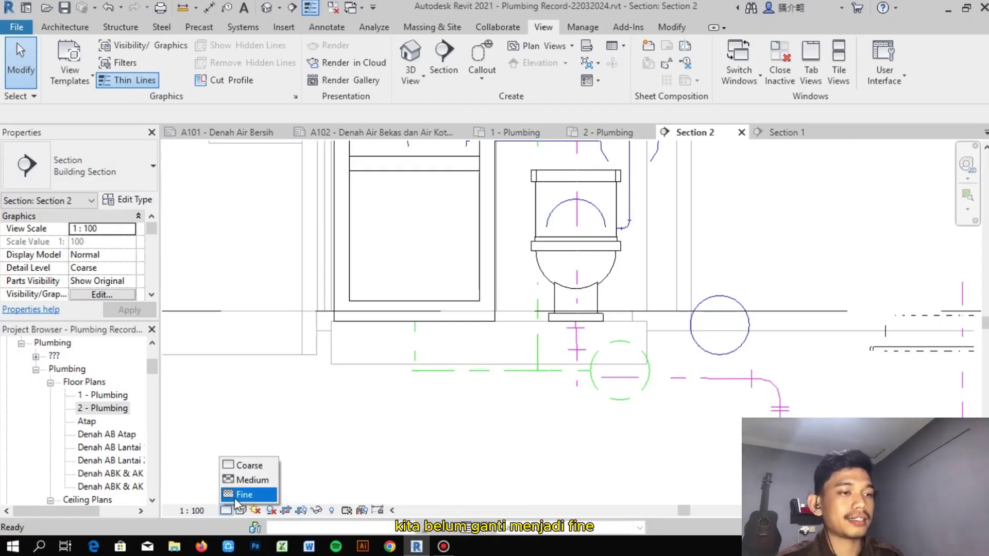
pyautogui.click(236, 497)
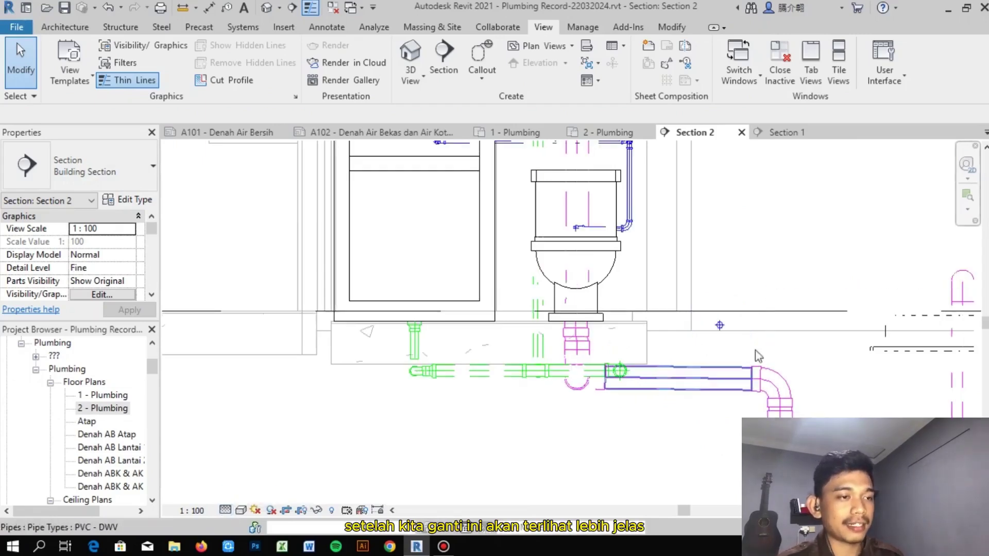
# - Set the detail level of the Section 1 view to Fine so its pipes and fixtures display in full
pyautogui.scroll(-2, 573, 360)
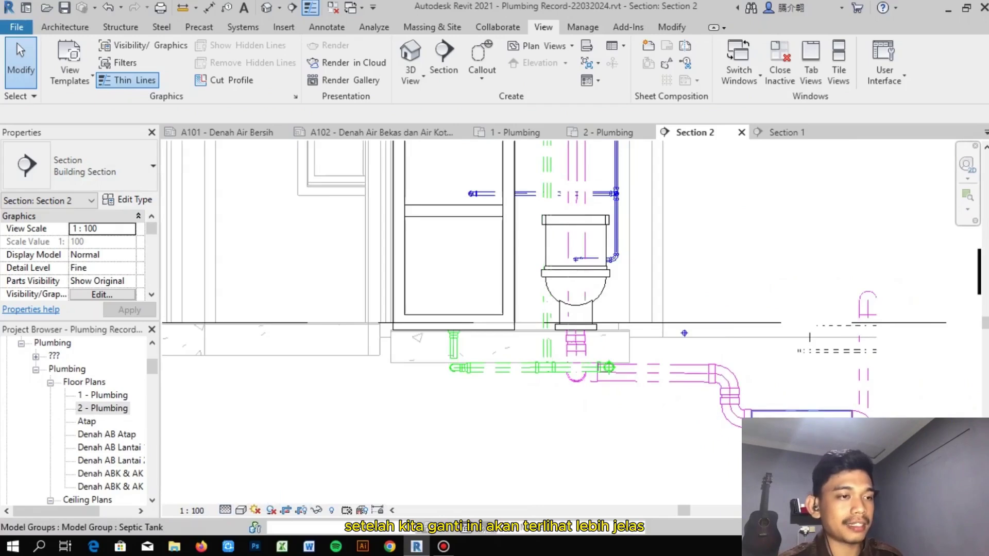
pyautogui.scroll(-3, 504, 395)
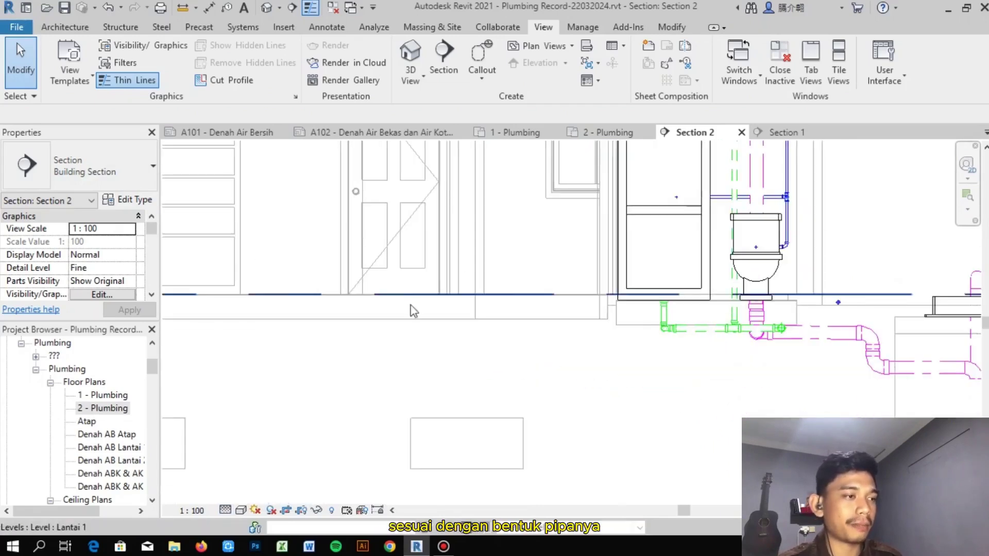
pyautogui.moveTo(363, 302)
pyautogui.mouseDown(button='middle')
pyautogui.moveTo(441, 365)
pyautogui.moveTo(272, 359)
pyautogui.mouseUp(button='middle')
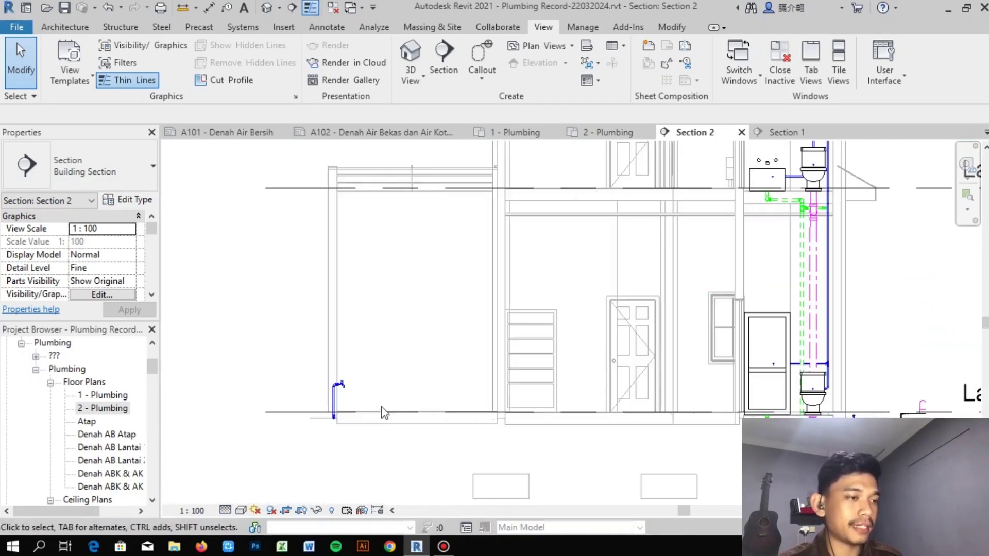
pyautogui.scroll(2, 384, 415)
pyautogui.click(786, 132)
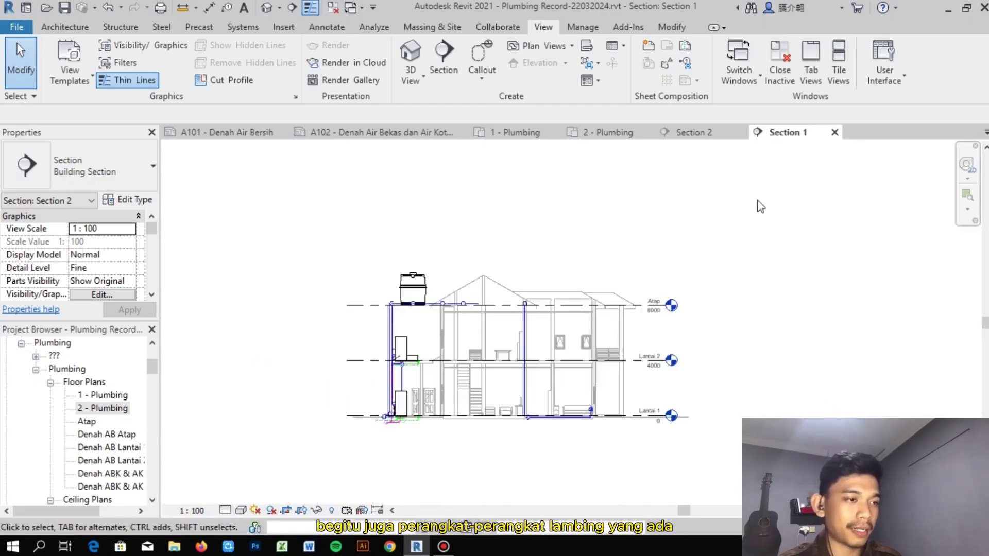
pyautogui.scroll(8, 363, 430)
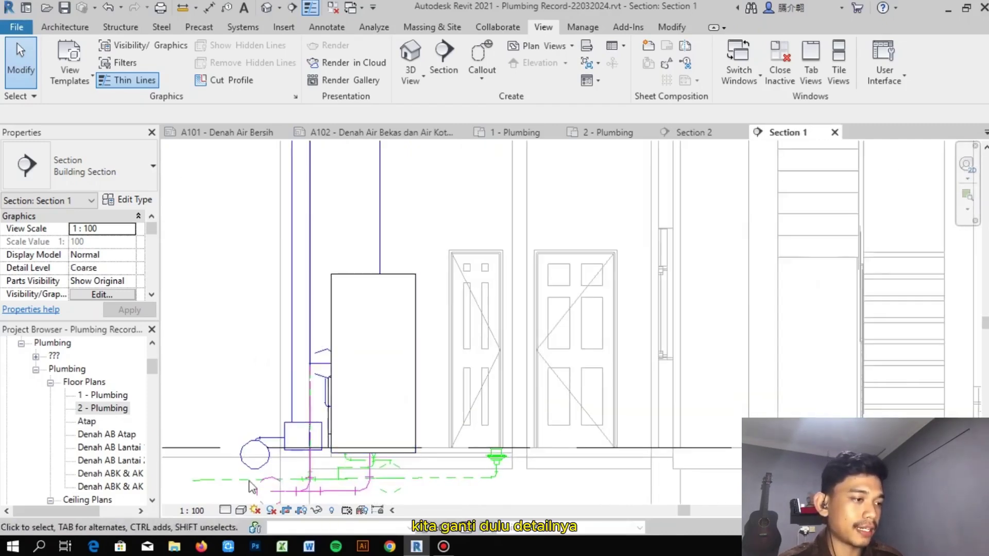
pyautogui.click(224, 512)
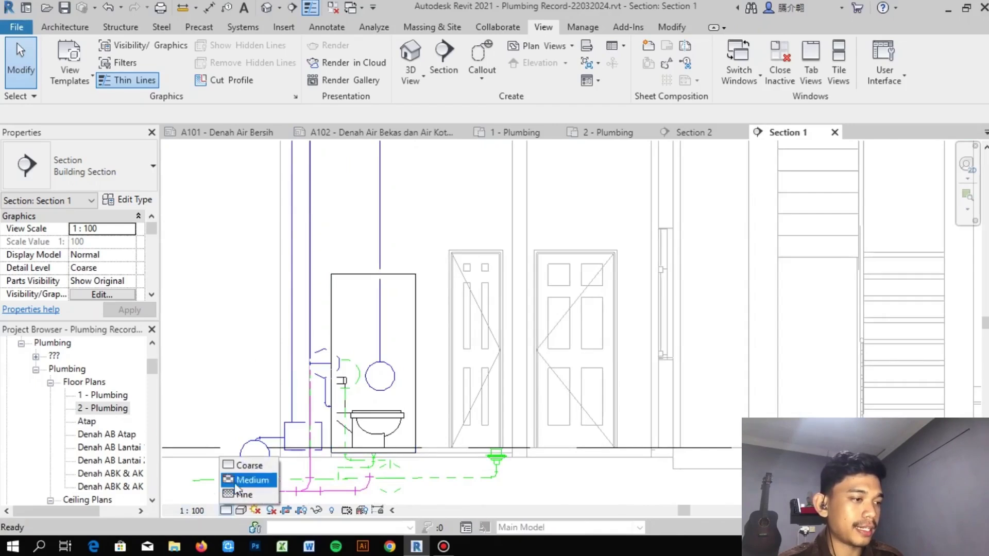
pyautogui.click(246, 465)
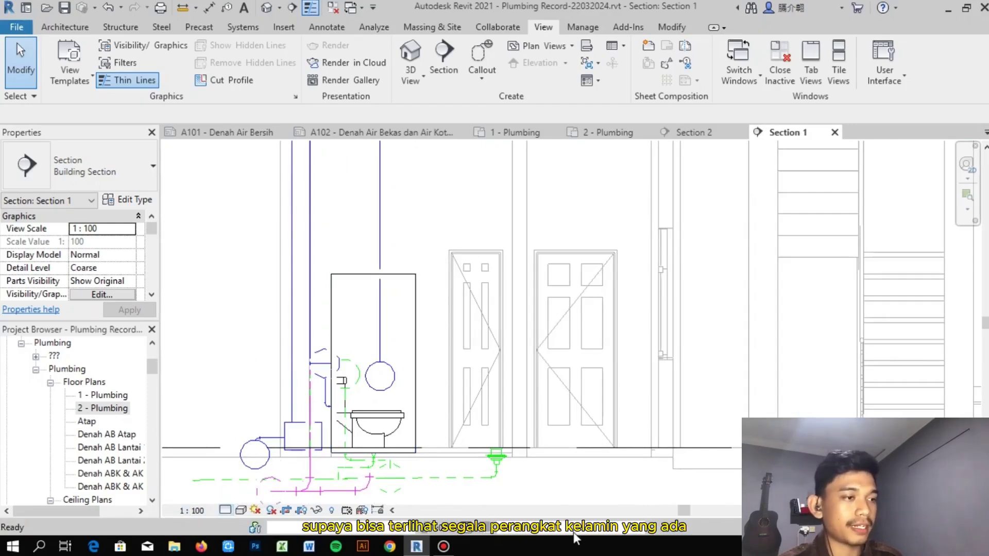
# - Expand the ??? group under Plumbing and its building sections to list the two section views
pyautogui.scroll(-2, 525, 336)
pyautogui.moveTo(525, 336); pyautogui.dragTo(494, 447, button='middle')
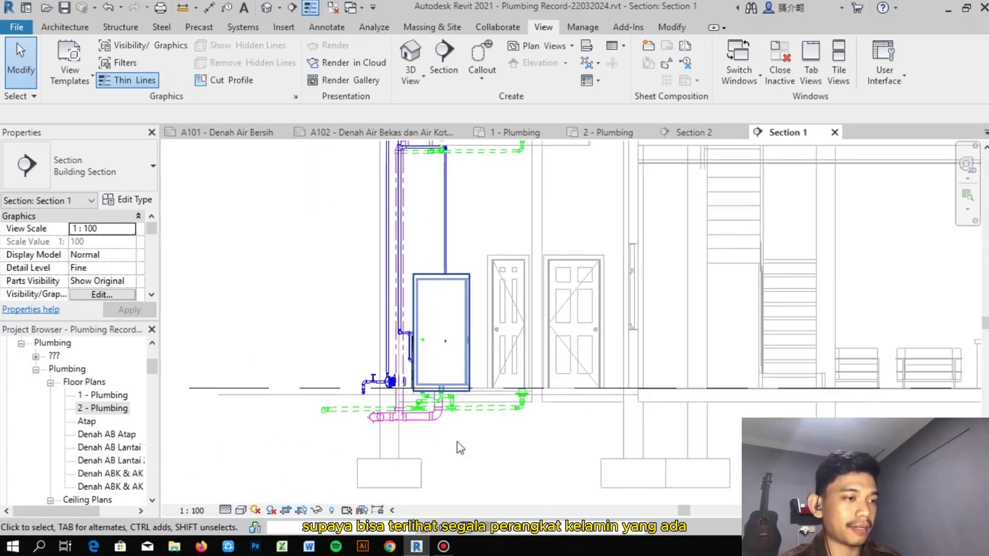
pyautogui.scroll(3, 407, 422)
pyautogui.scroll(-3, 601, 434)
pyautogui.moveTo(601, 434); pyautogui.dragTo(576, 328, button='middle')
pyautogui.scroll(4, 122, 433)
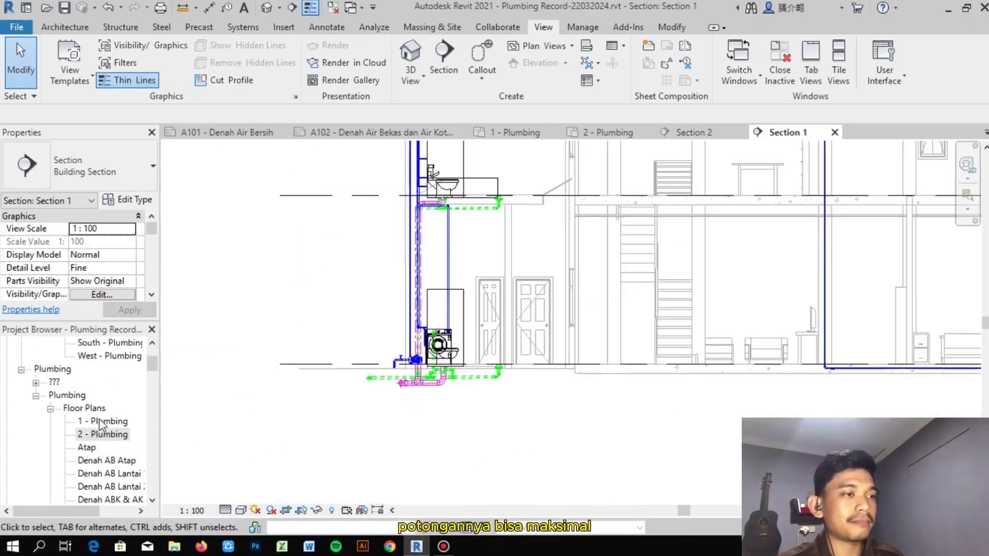
pyautogui.scroll(-5, 122, 433)
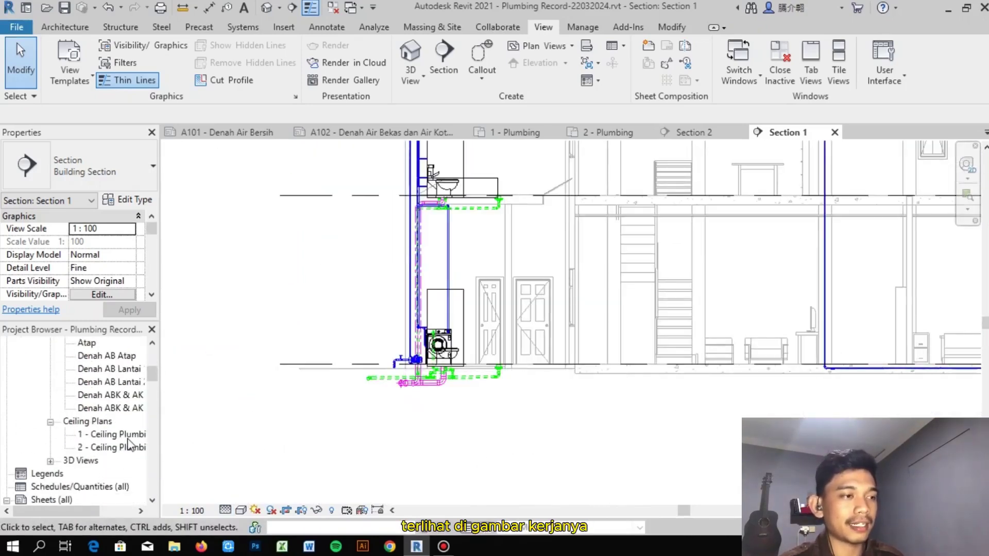
pyautogui.scroll(2, 59, 420)
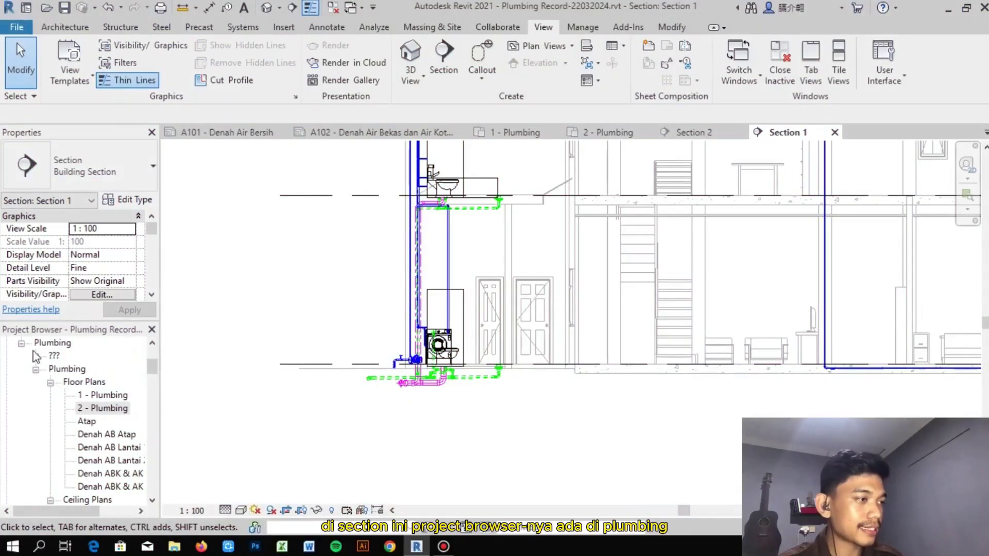
pyautogui.click(36, 356)
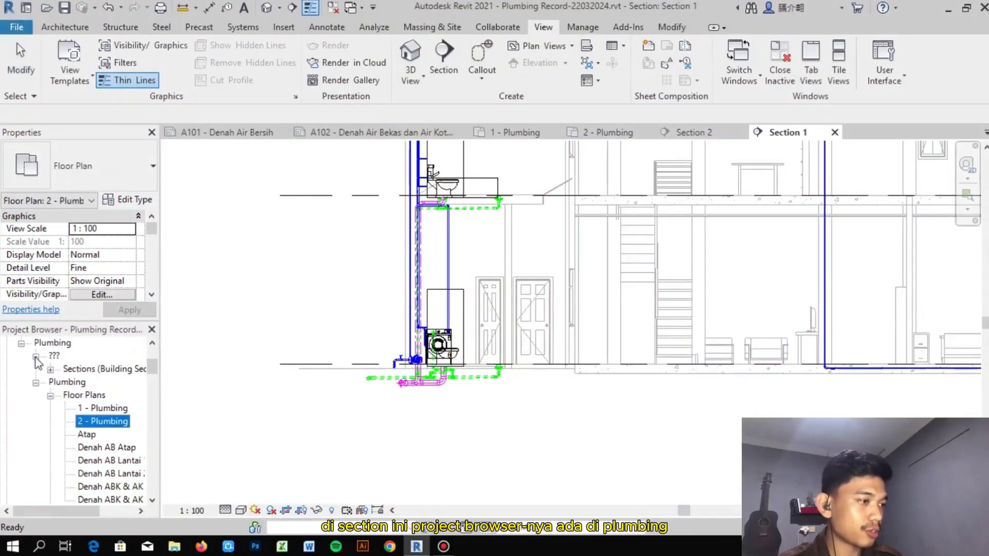
pyautogui.click(51, 370)
pyautogui.click(270, 463)
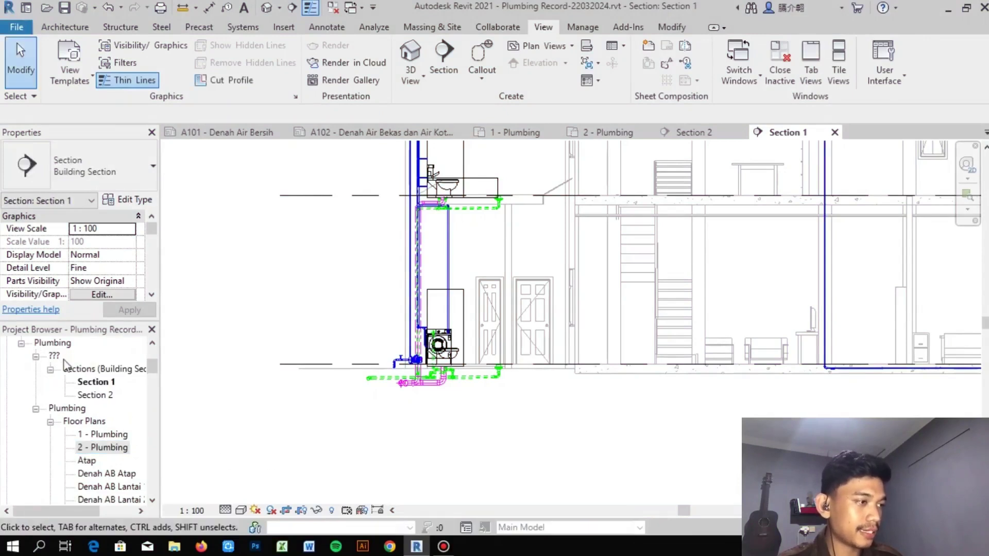
# - Rename the Section 2 view as Potongan 1
pyautogui.scroll(-5, 423, 419)
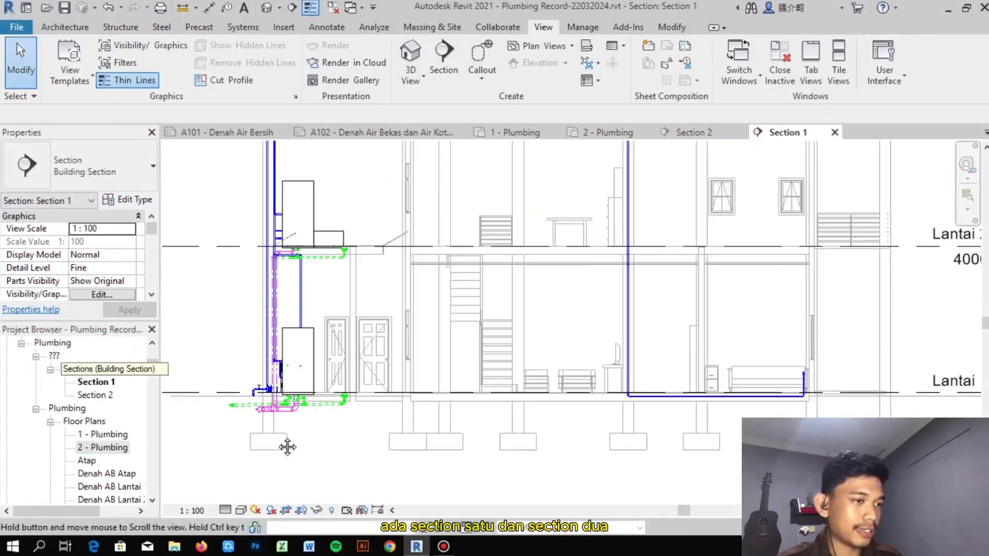
pyautogui.click(96, 396)
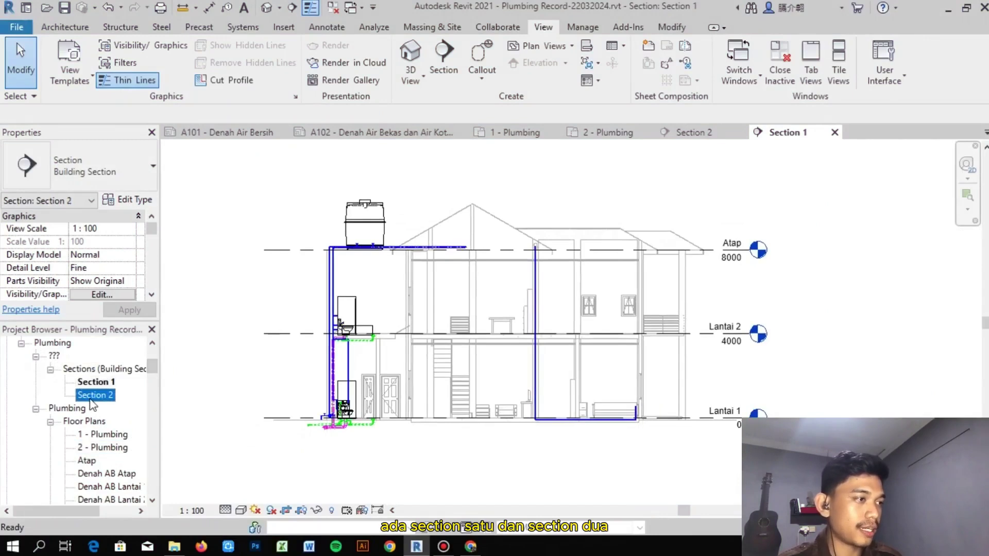
pyautogui.rightClick(95, 396)
pyautogui.click(139, 277)
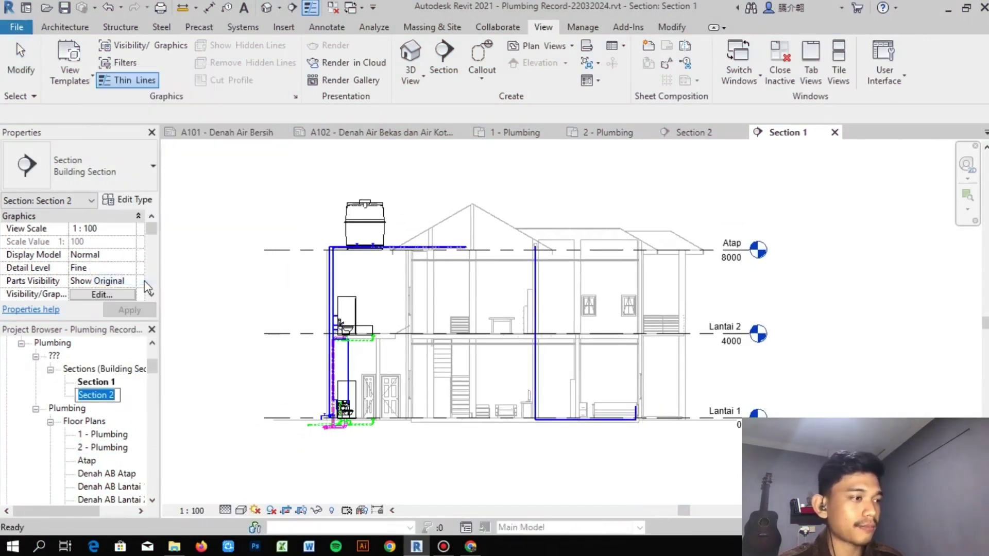
pyautogui.write('Potongan 1')
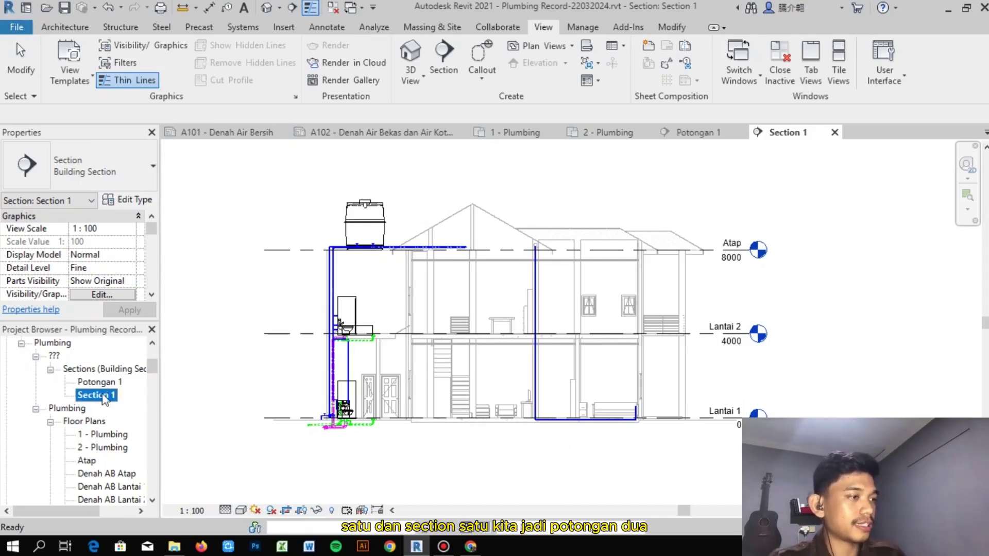
# - Rename the Section 1 view as Potongan 2
pyautogui.rightClick(106, 397)
pyautogui.click(168, 276)
pyautogui.write('Potongan 2')
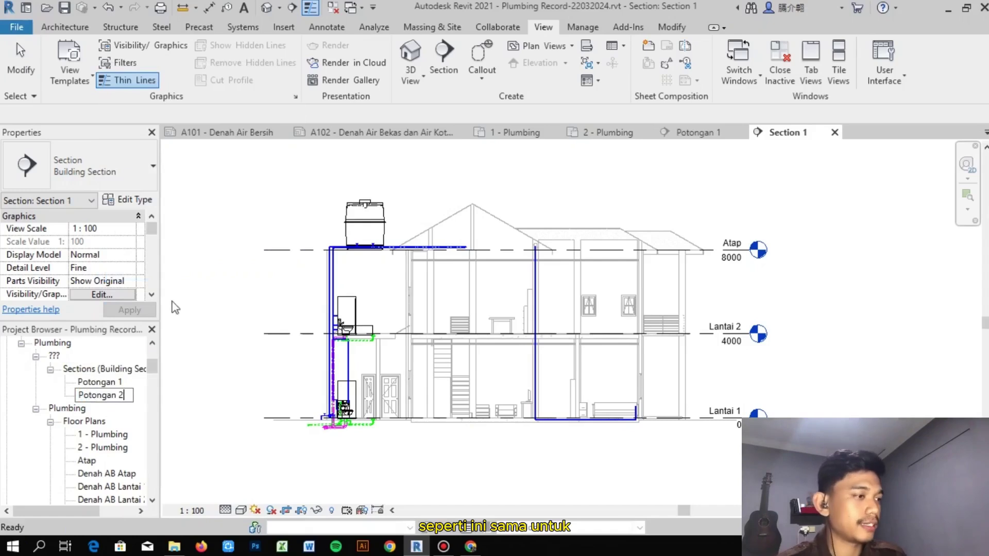
pyautogui.click(229, 316)
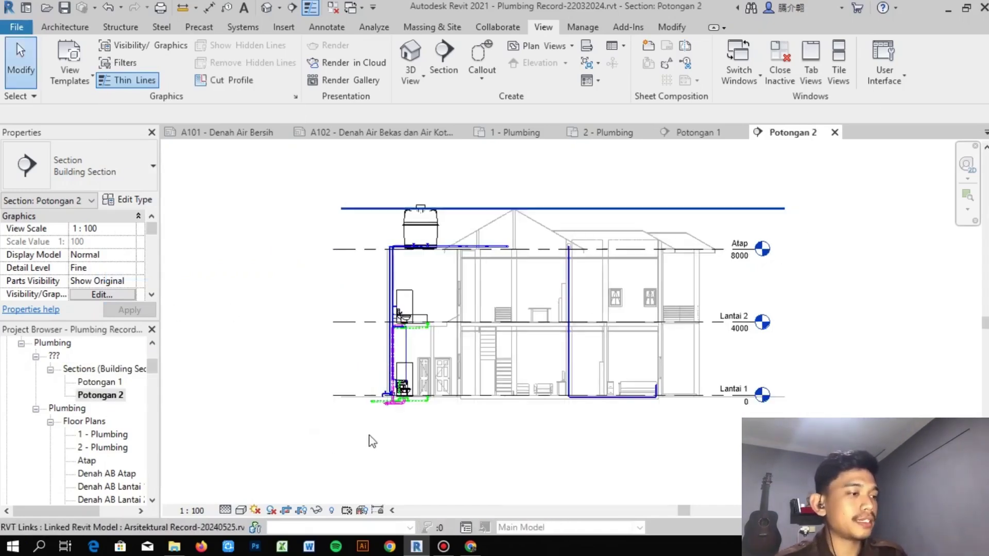
# - Create a new sheet with the A2 metric title block
pyautogui.scroll(-4, 62, 454)
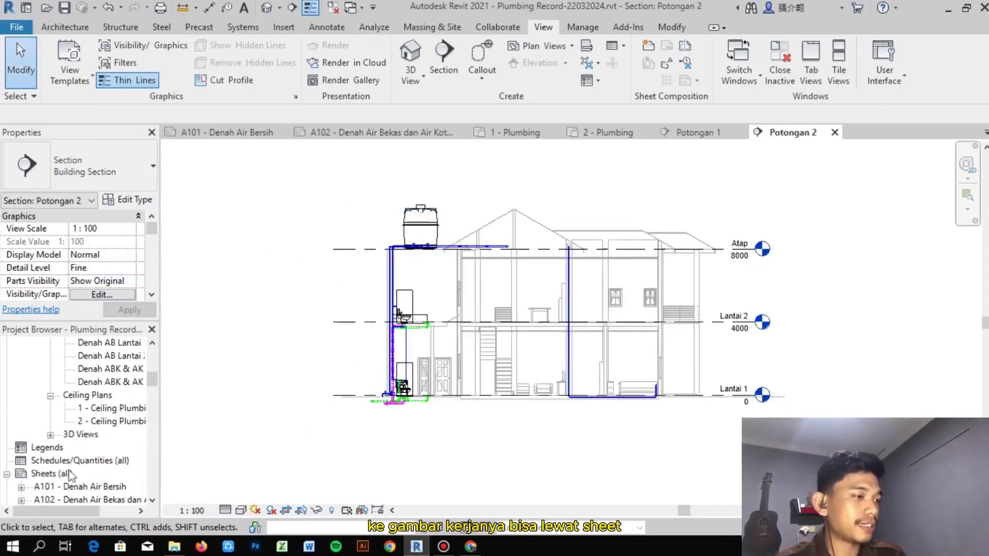
pyautogui.scroll(-2, 47, 484)
pyautogui.rightClick(61, 437)
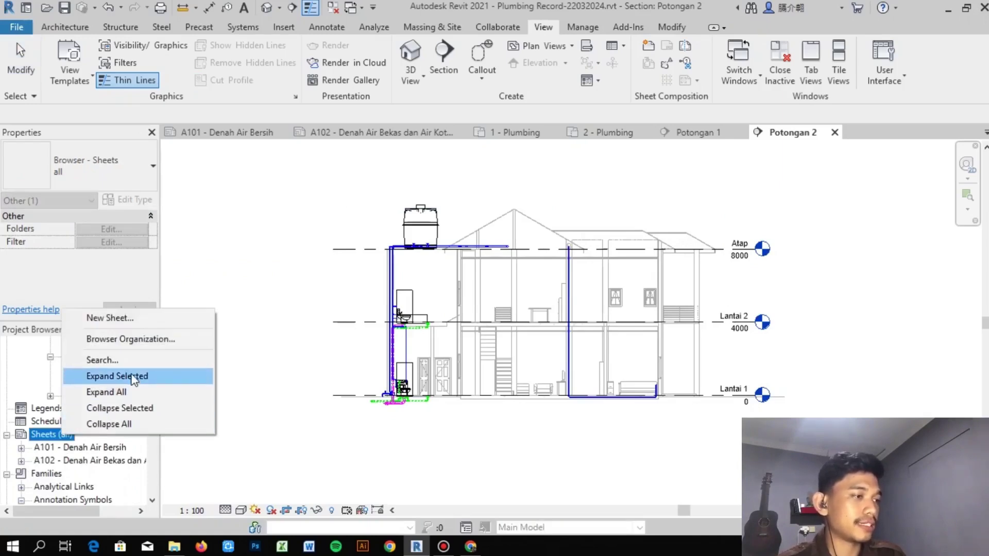
pyautogui.click(127, 318)
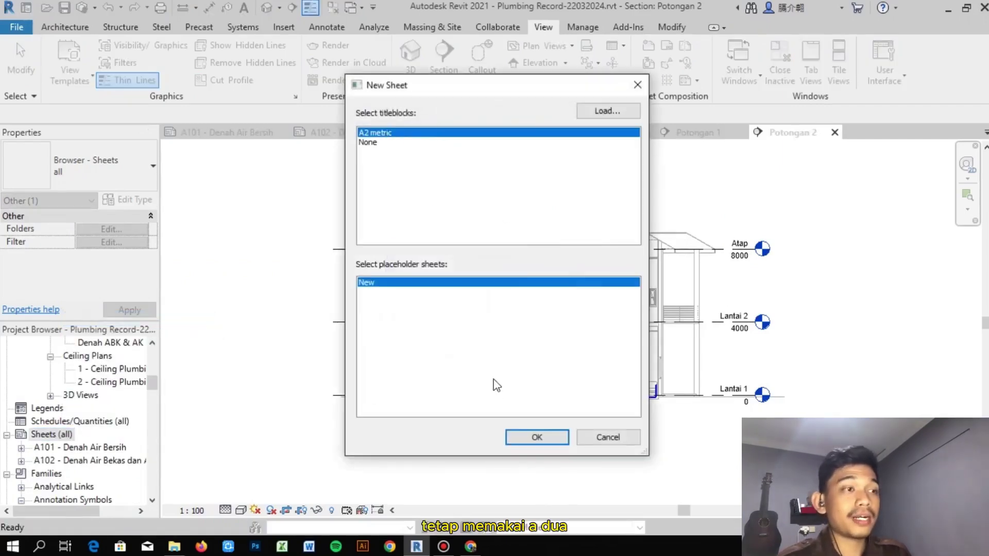
pyautogui.click(537, 438)
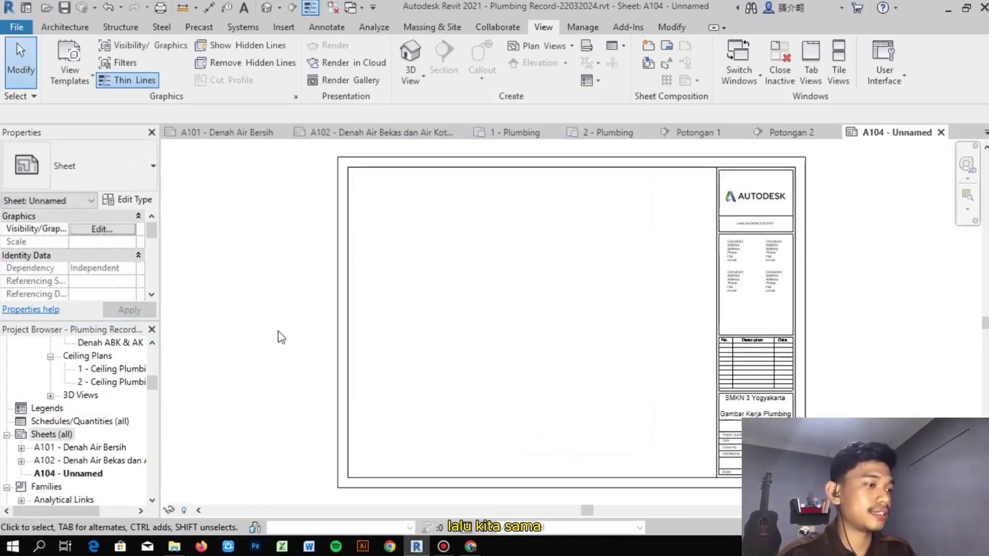
# - Change the new sheet's number to A103 and its name to Potongan
pyautogui.rightClick(90, 482)
pyautogui.click(242, 355)
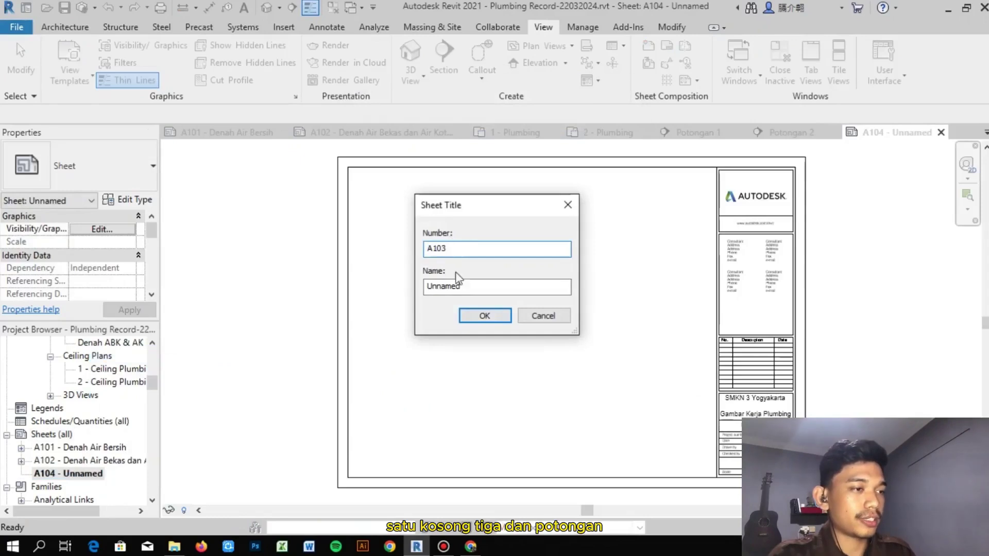
pyautogui.write('Po')
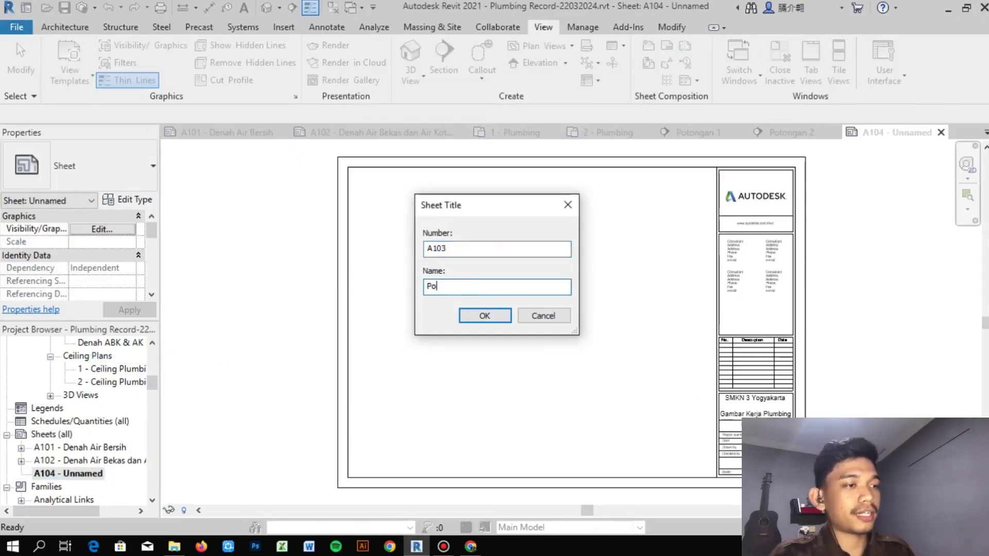
pyautogui.write('tongan')
pyautogui.press('Return')
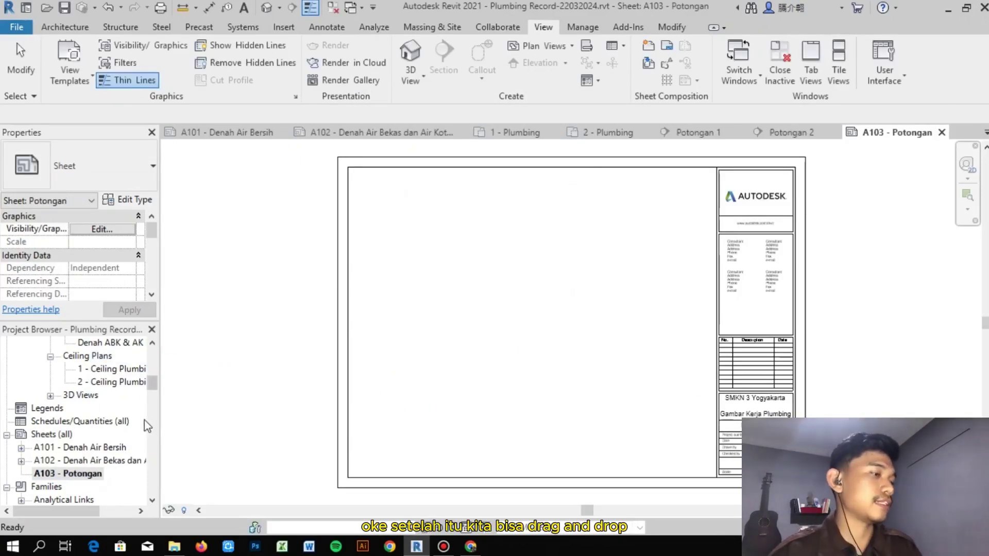
# - Place the Potongan 1 section in the upper half of sheet A103 and the Potongan 2 section below it
pyautogui.scroll(5, 148, 427)
pyautogui.click(98, 399)
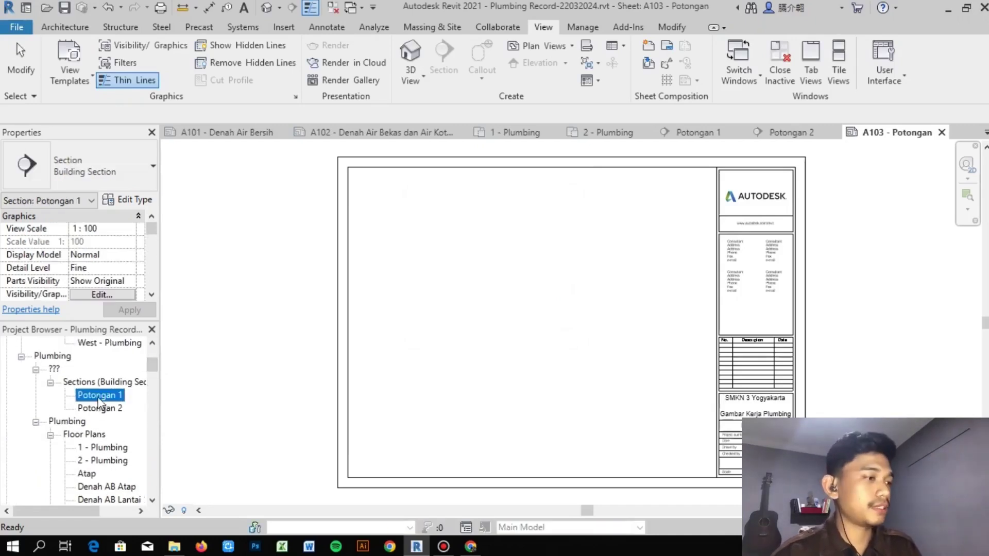
pyautogui.moveTo(98, 400); pyautogui.dragTo(160, 408)
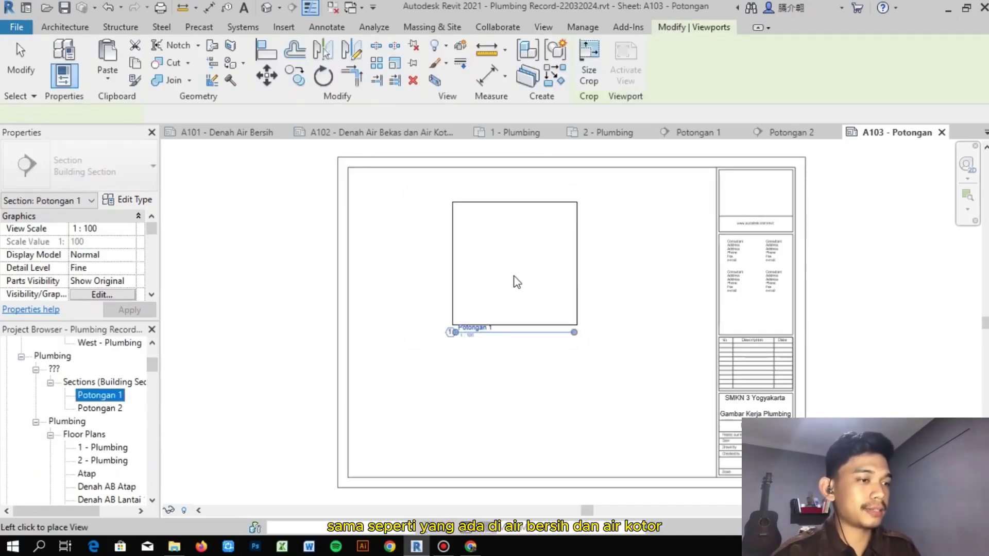
pyautogui.click(526, 313)
pyautogui.click(517, 446)
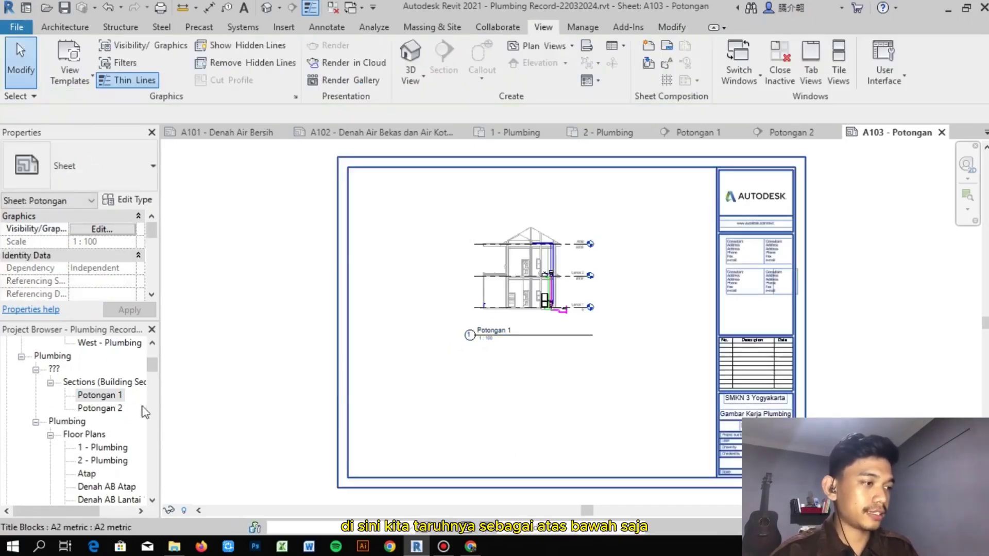
pyautogui.moveTo(96, 410); pyautogui.dragTo(126, 422)
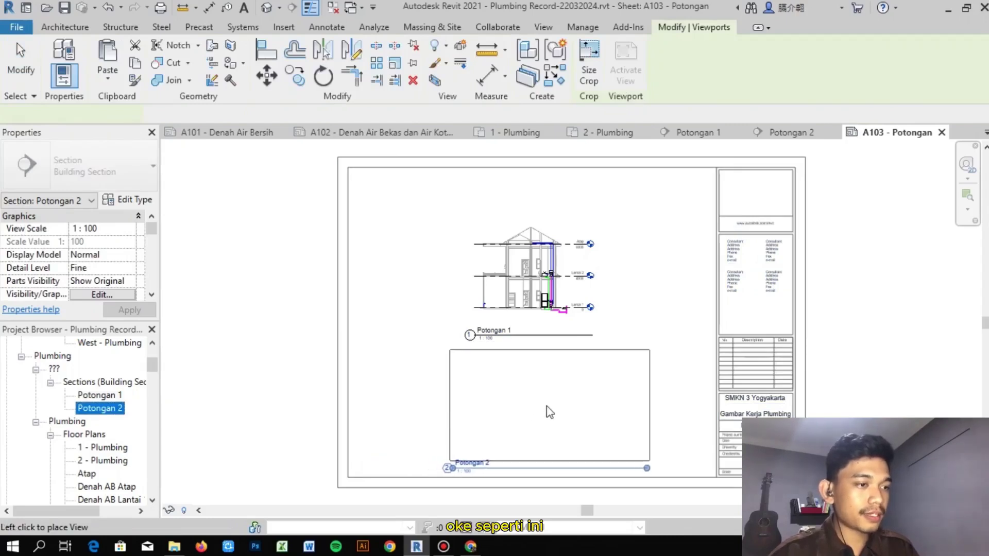
pyautogui.click(532, 411)
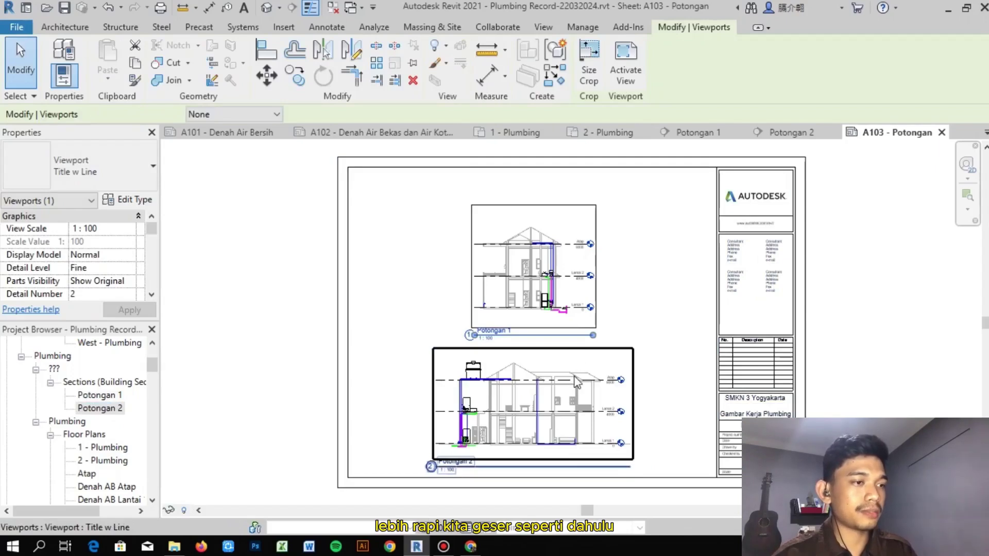
# - Move both section viewports together slightly upward to position them more neatly on the sheet
pyautogui.keyDown('ctrl'); pyautogui.click(570, 390); pyautogui.keyUp('ctrl')
pyautogui.moveTo(570, 399); pyautogui.dragTo(569, 388)
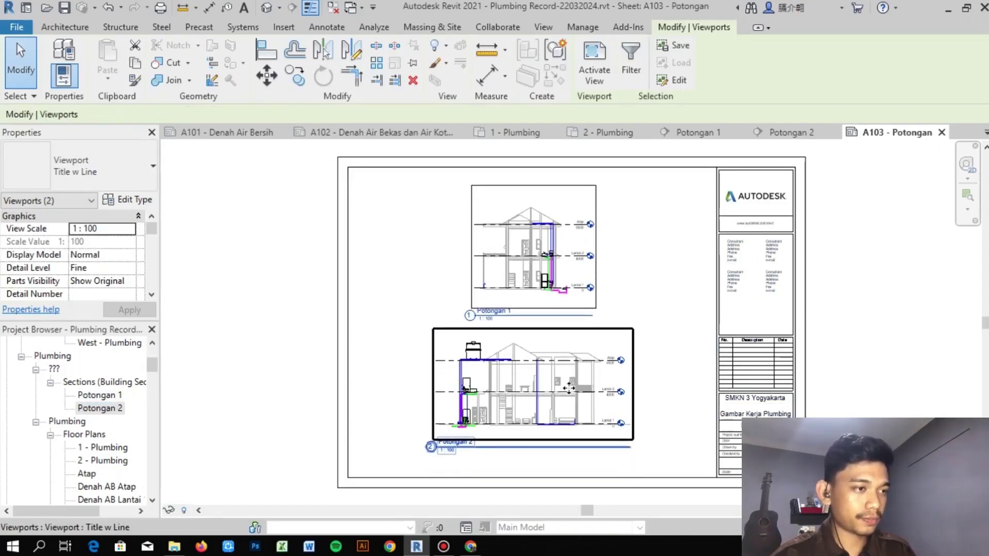
pyautogui.click(360, 377)
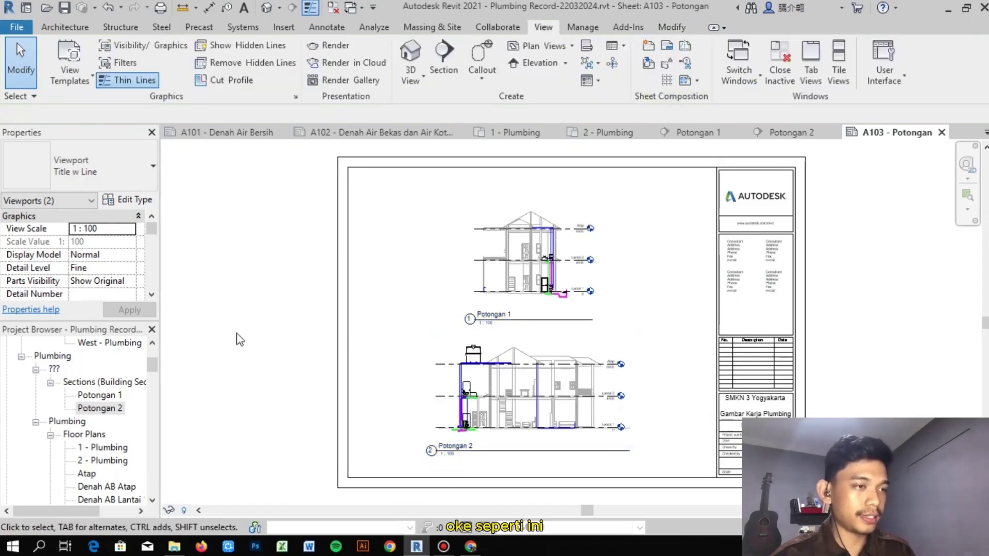
pyautogui.click(523, 278)
pyautogui.scroll(2, 530, 283)
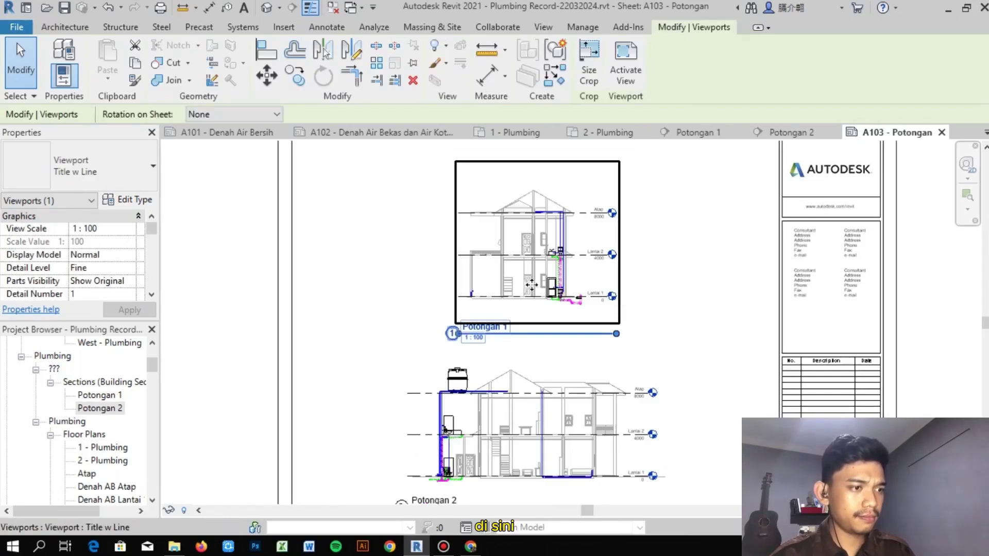
pyautogui.press('Escape')
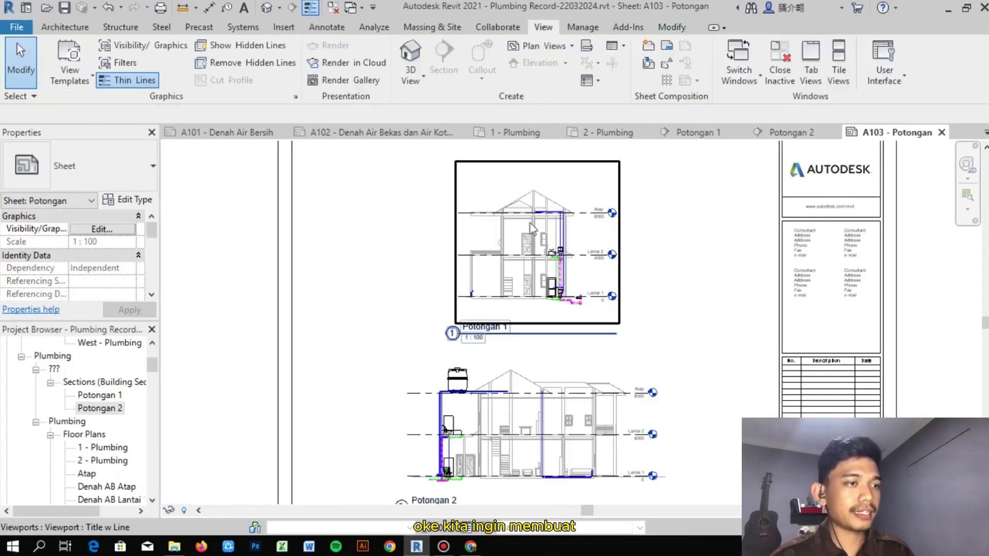
# - Shift the Potongan 1 viewport sideways on sheet A103 so its roof lines up with the Potongan 2 roof below
pyautogui.click(534, 199)
pyautogui.moveTo(574, 230); pyautogui.dragTo(548, 230)
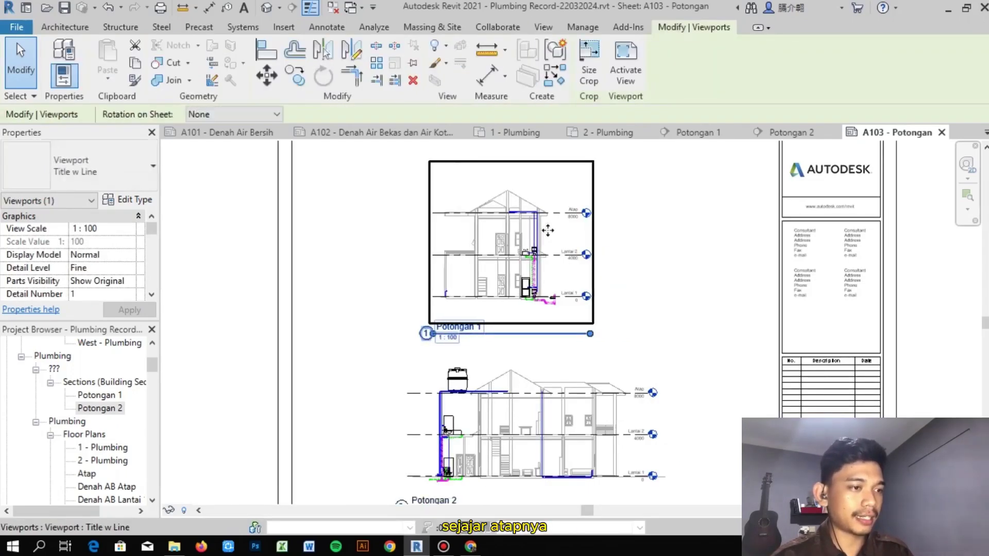
pyautogui.press('Right')
pyautogui.press('Right')
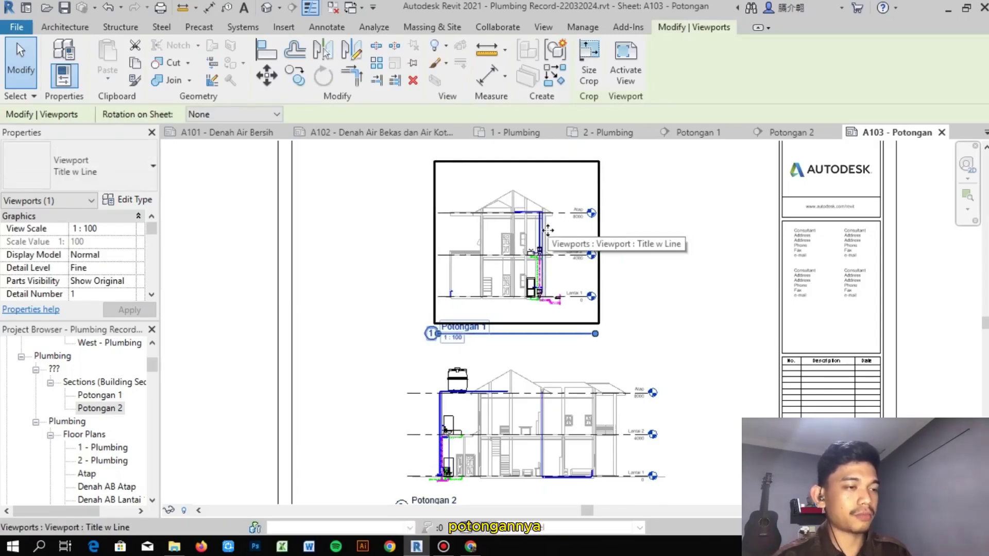
pyautogui.click(638, 234)
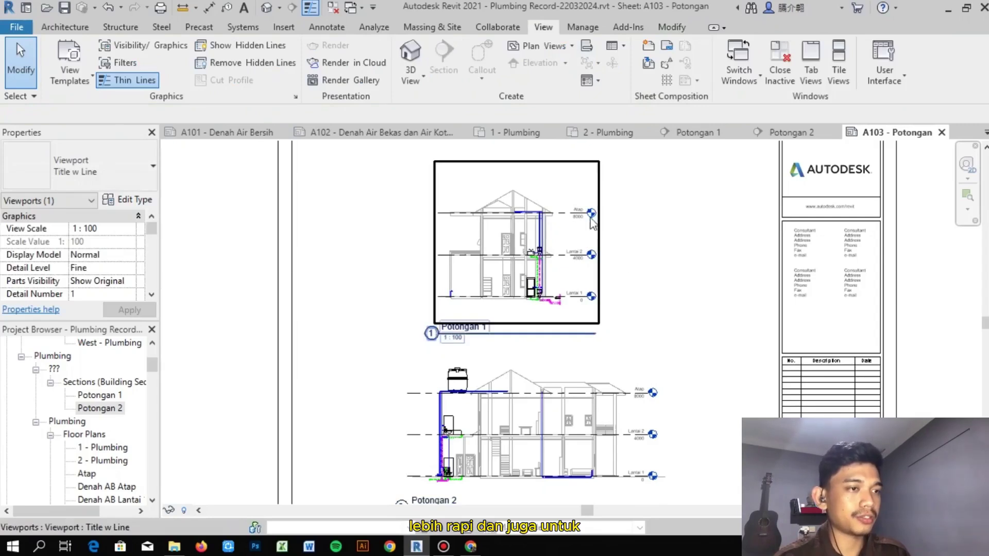
# - Move the Potongan 1 and Potongan 2 viewports together to the left on the sheet
pyautogui.click(546, 284)
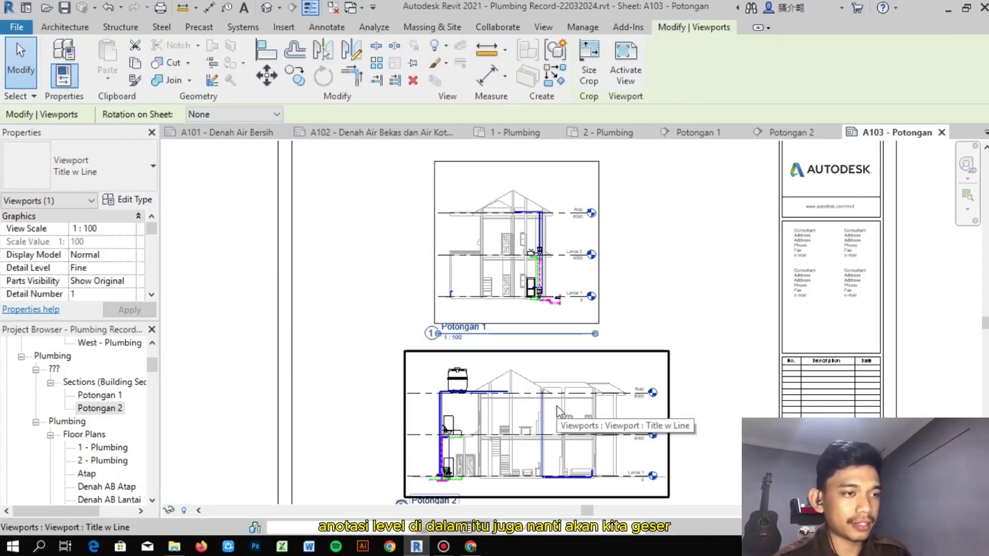
pyautogui.keyDown('ctrl'); pyautogui.click(557, 406); pyautogui.keyUp('ctrl')
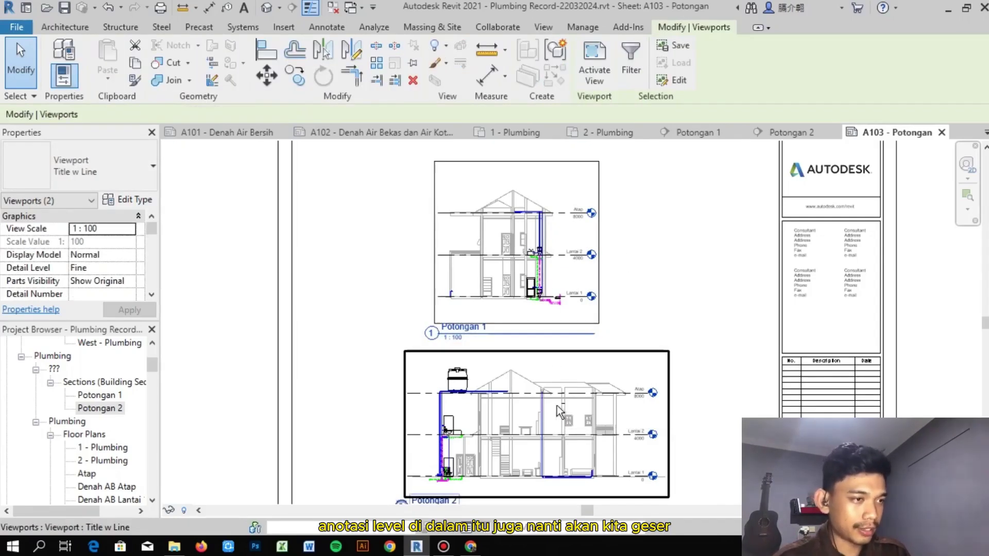
pyautogui.press('Left')
pyautogui.press('Left')
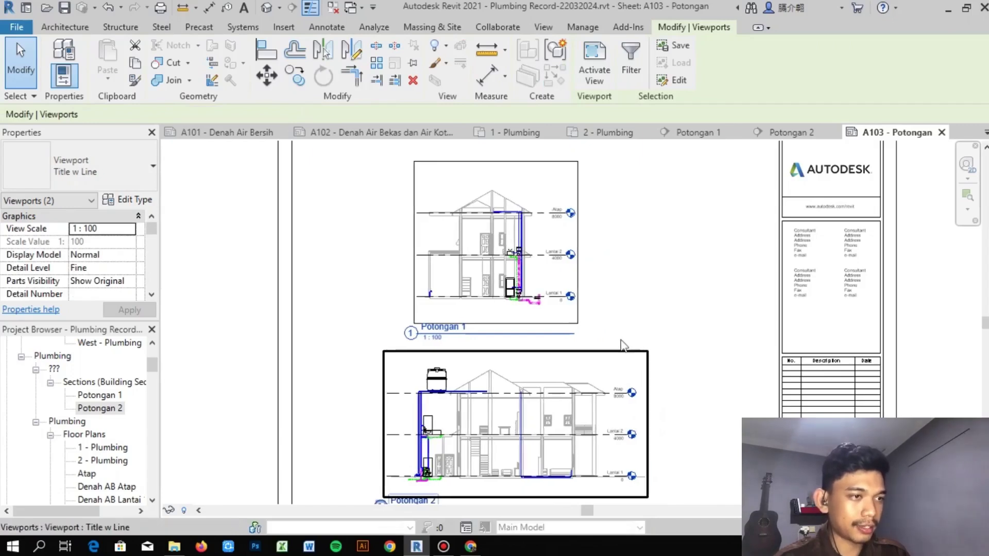
pyautogui.click(589, 364)
# - Activate the Potongan 1 view on the sheet and extend its level lines so their heads align vertically with those of Potongan 2
pyautogui.click(582, 241)
pyautogui.doubleClick(583, 241)
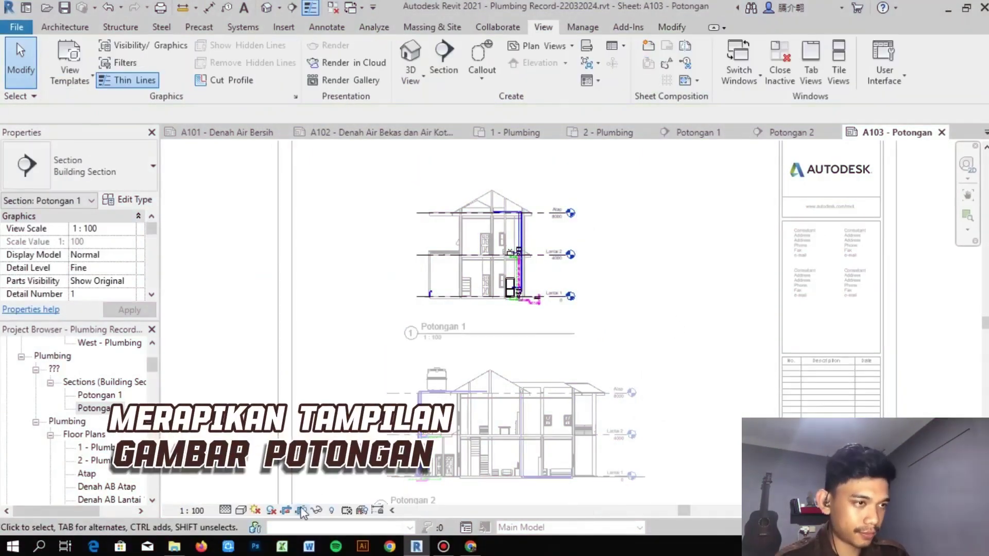
pyautogui.scroll(3, 572, 249)
pyautogui.scroll(3, 586, 195)
pyautogui.click(569, 192)
pyautogui.scroll(-3, 606, 232)
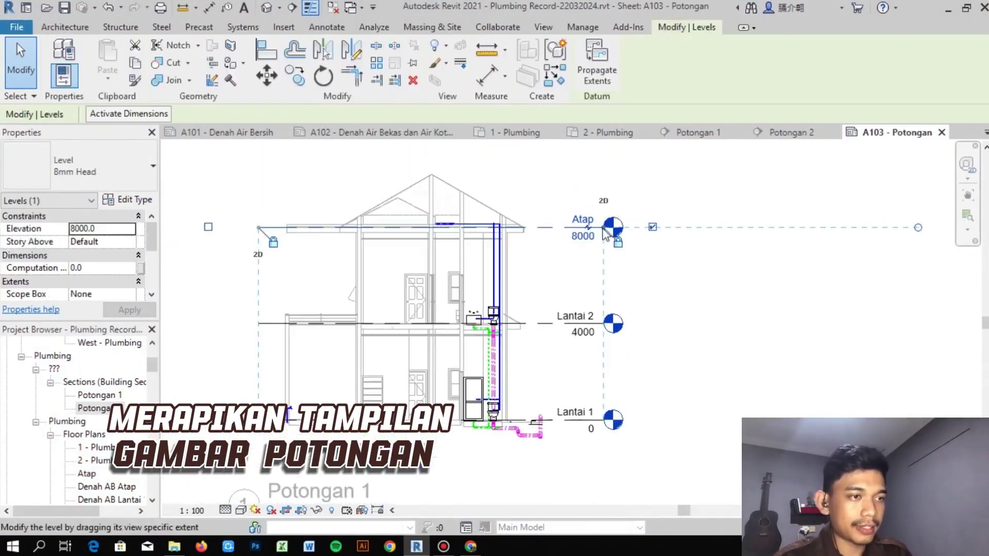
pyautogui.click(764, 371)
pyautogui.moveTo(764, 371); pyautogui.dragTo(613, 263, button='middle')
pyautogui.click(621, 204)
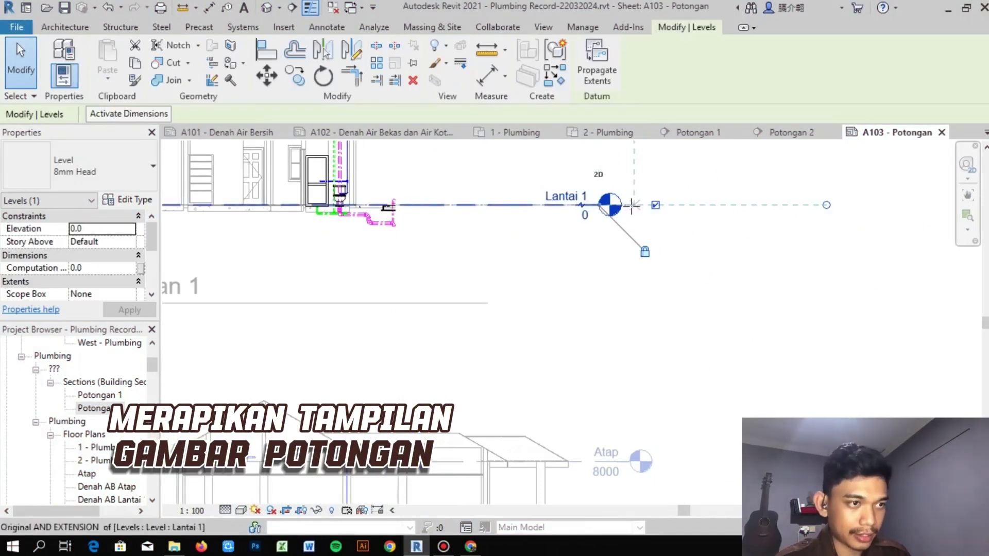
pyautogui.scroll(-1, 650, 345)
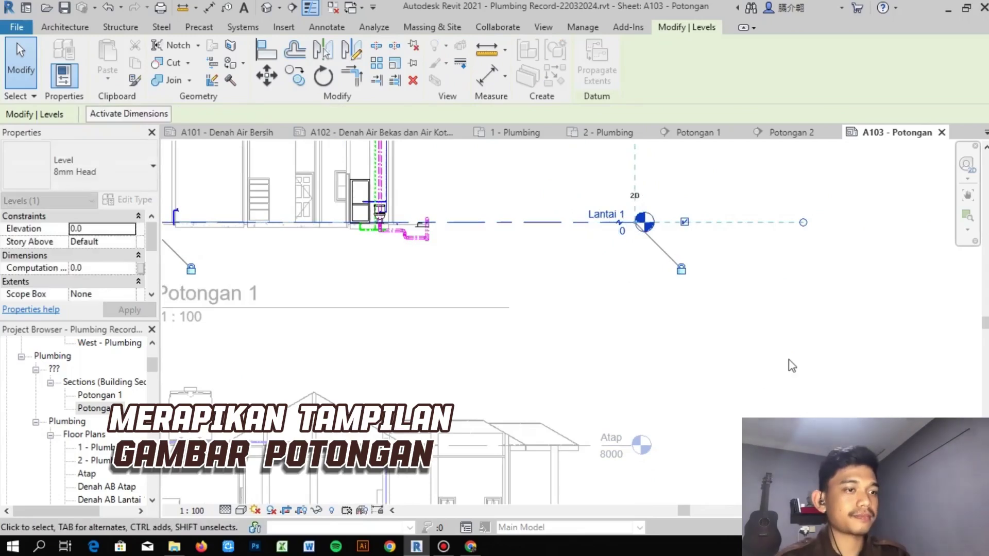
pyautogui.scroll(5, 628, 226)
pyautogui.press('Escape')
pyautogui.scroll(-5, 670, 334)
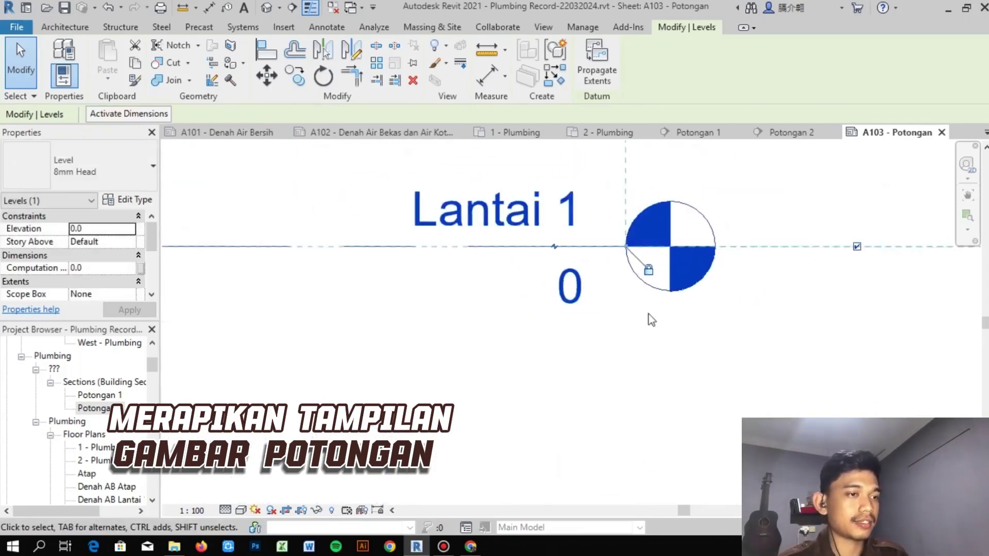
pyautogui.scroll(-3, 672, 396)
pyautogui.moveTo(729, 364); pyautogui.dragTo(720, 311, button='middle')
pyautogui.scroll(-3, 720, 311)
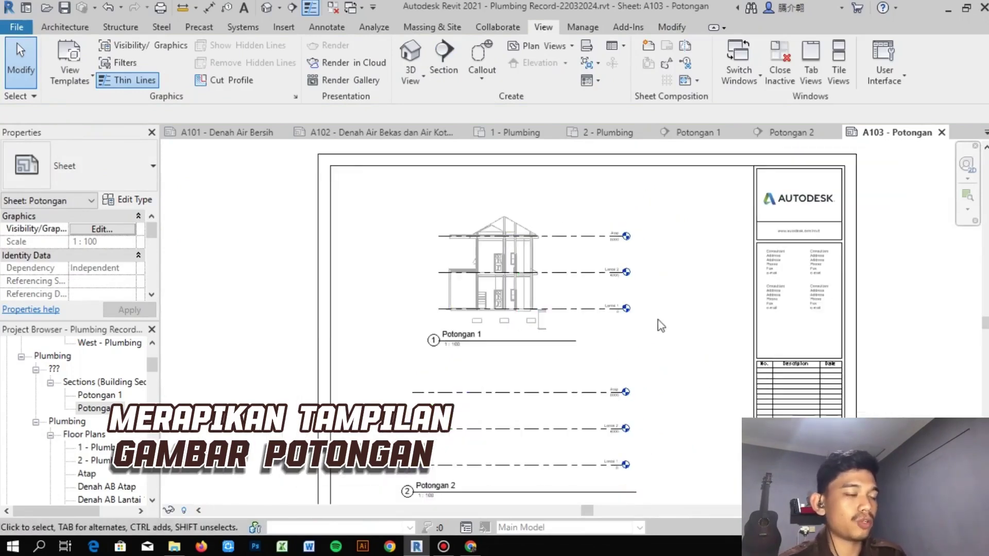
# - Move the Potongan 1 viewport slightly upward, followed by the Potongan 2 viewport, to even out their positions on the sheet
pyautogui.click(510, 245)
pyautogui.moveTo(510, 244); pyautogui.dragTo(508, 234)
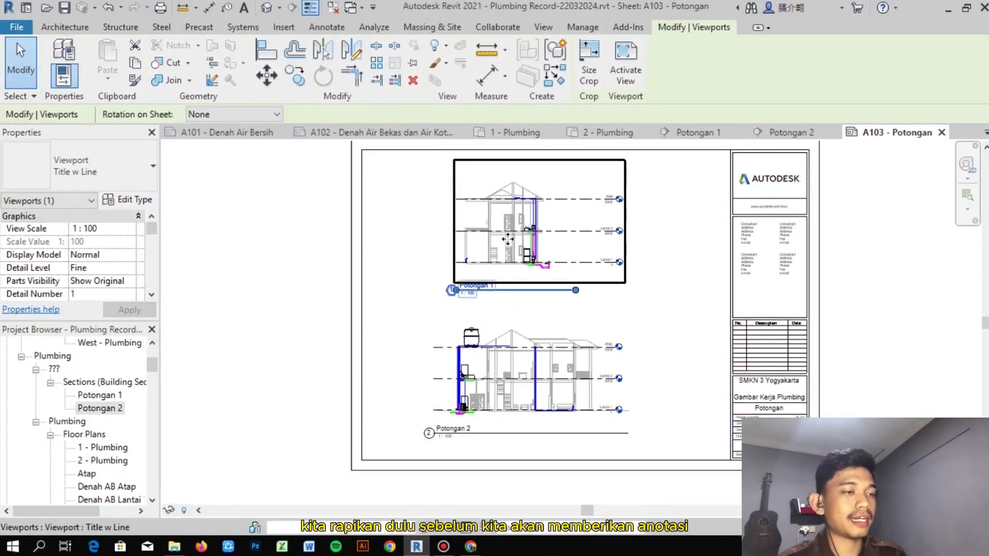
pyautogui.click(518, 355)
pyautogui.moveTo(518, 354); pyautogui.dragTo(519, 353)
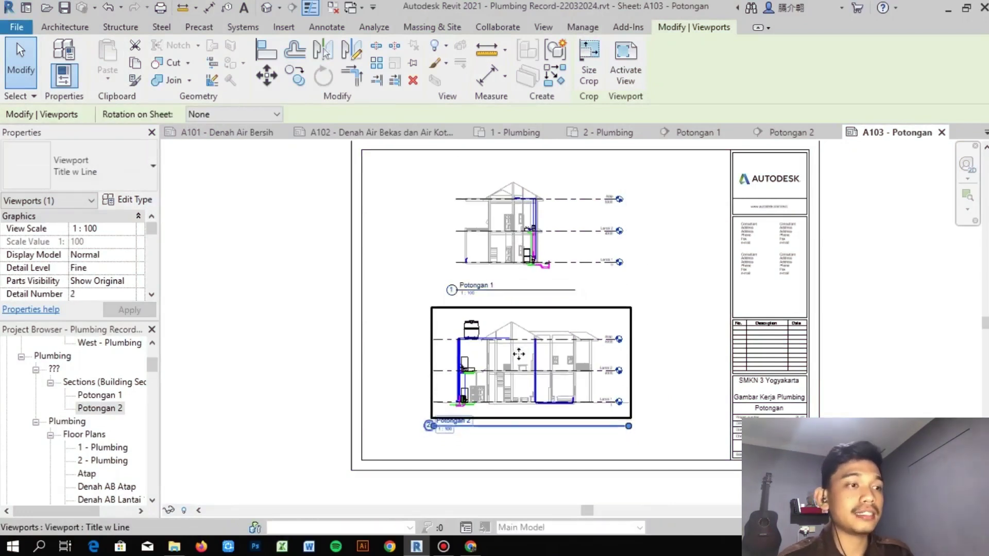
# - Shorten the title lines of the Potongan 1 and Potongan 2 viewports to about the width of their title text
pyautogui.click(549, 260)
pyautogui.scroll(3, 549, 273)
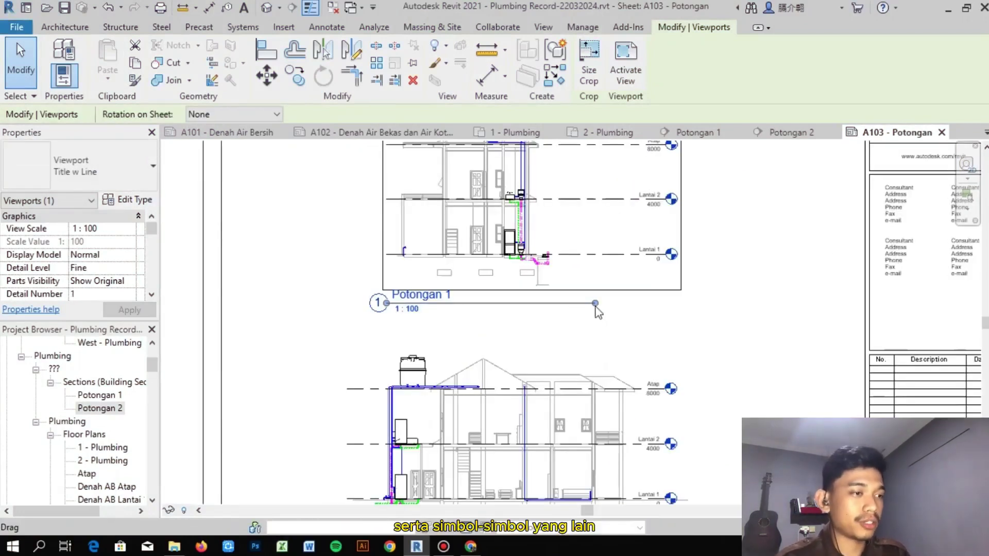
pyautogui.moveTo(451, 322); pyautogui.dragTo(452, 324)
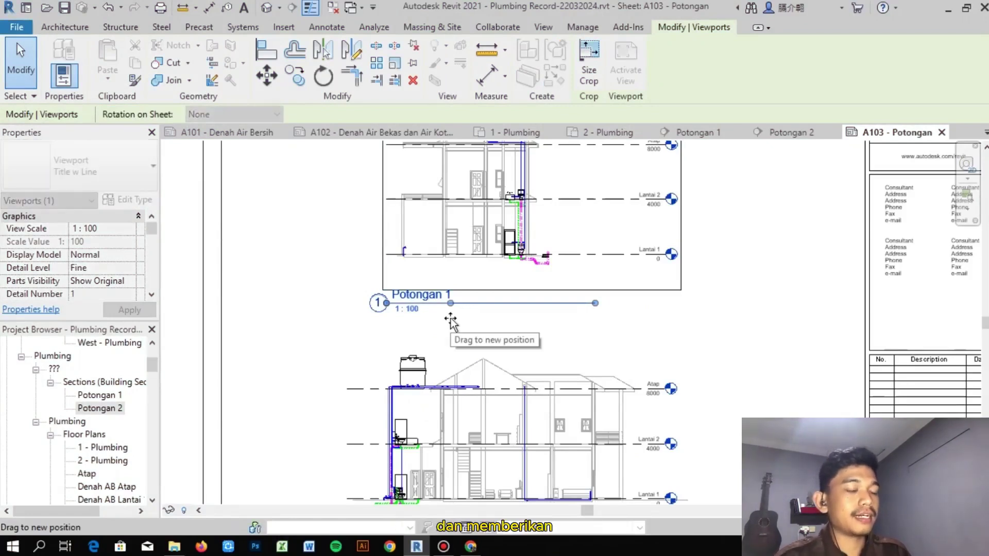
pyautogui.scroll(-2, 556, 379)
pyautogui.click(654, 448)
pyautogui.moveTo(436, 465); pyautogui.dragTo(426, 469)
pyautogui.click(684, 298)
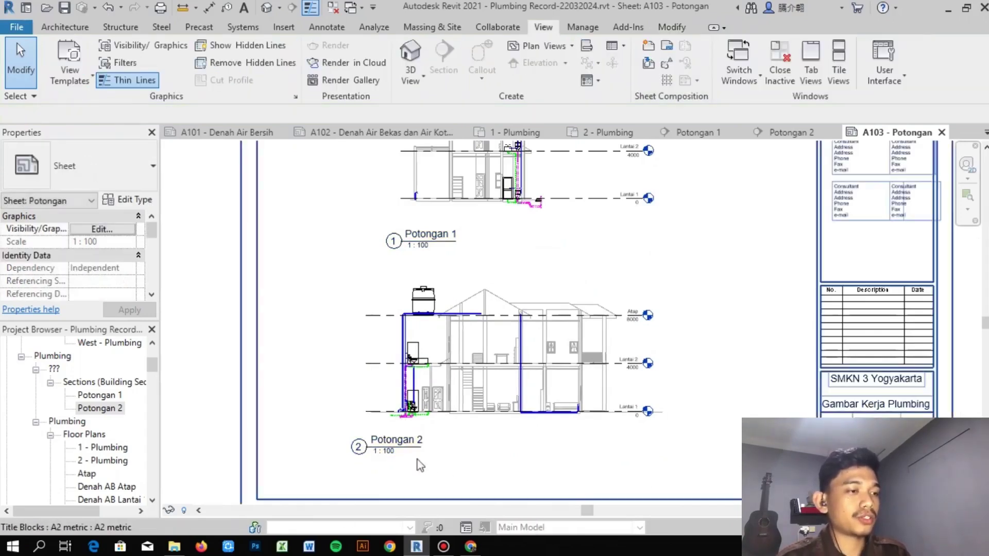
# - Fine-tune the end of the Potongan 2 title line so it extends just past the title text
pyautogui.click(428, 440)
pyautogui.scroll(3, 408, 458)
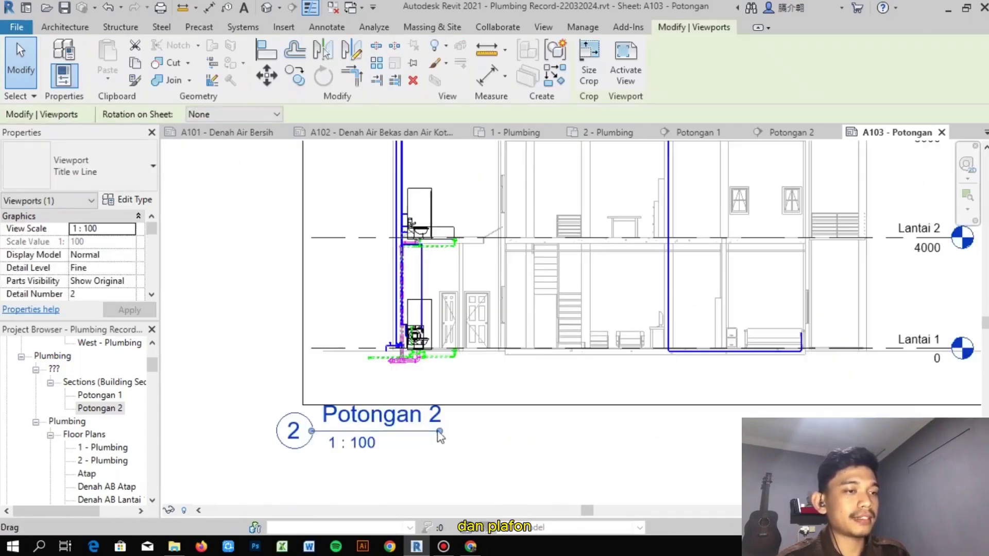
pyautogui.moveTo(455, 440); pyautogui.dragTo(444, 442)
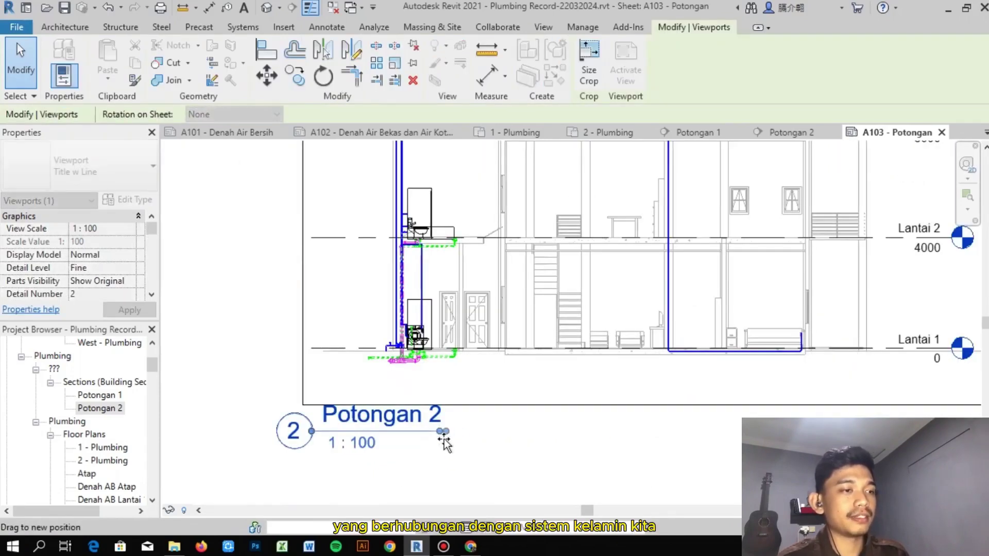
pyautogui.scroll(-5, 541, 435)
pyautogui.click(839, 283)
pyautogui.moveTo(839, 283); pyautogui.dragTo(740, 340, button='middle')
pyautogui.scroll(-2, 745, 337)
pyautogui.click(625, 382)
pyautogui.click(754, 359)
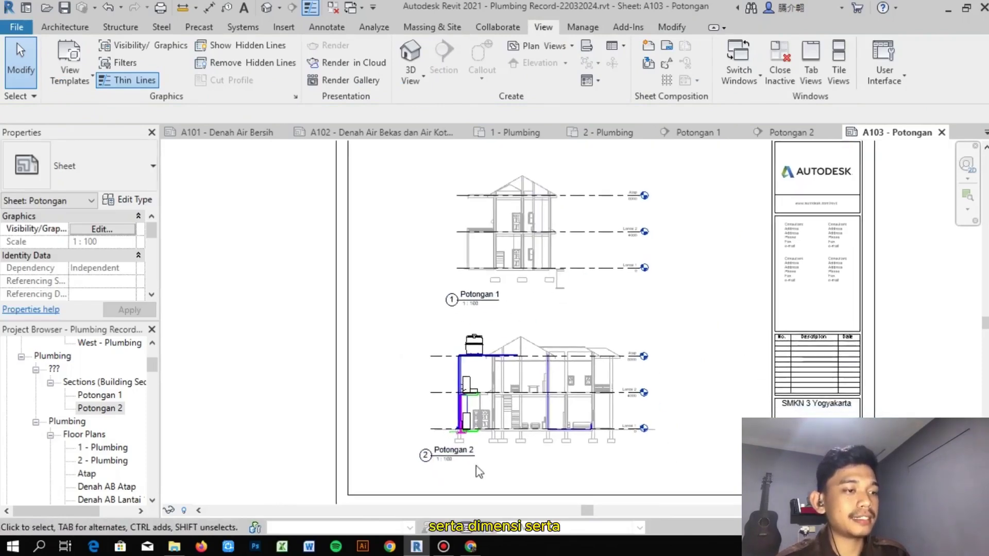
# - Move the Potongan 2 viewport title so it lines up vertically with the Potongan 1 title above
pyautogui.click(444, 467)
pyautogui.moveTo(453, 467); pyautogui.dragTo(469, 471)
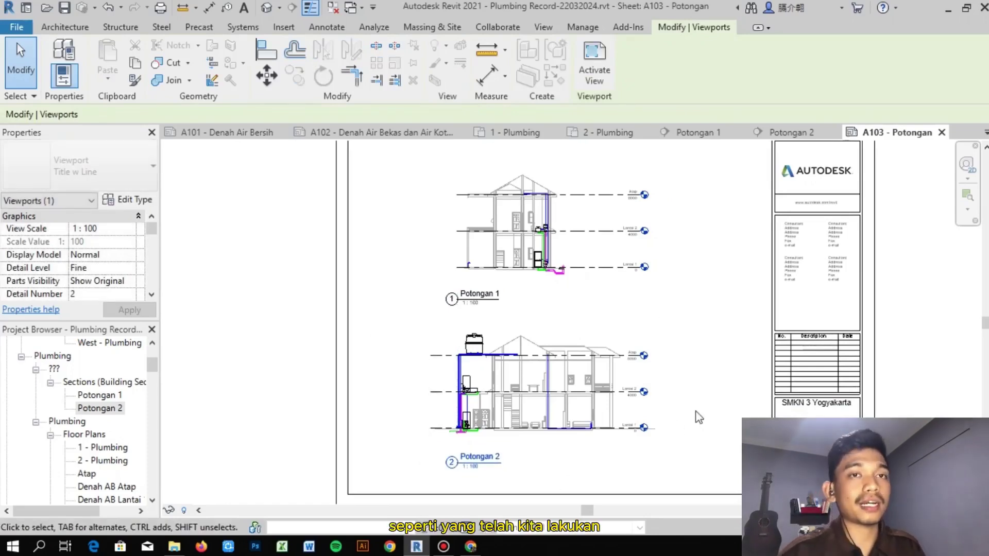
pyautogui.click(613, 339)
pyautogui.scroll(5, 567, 233)
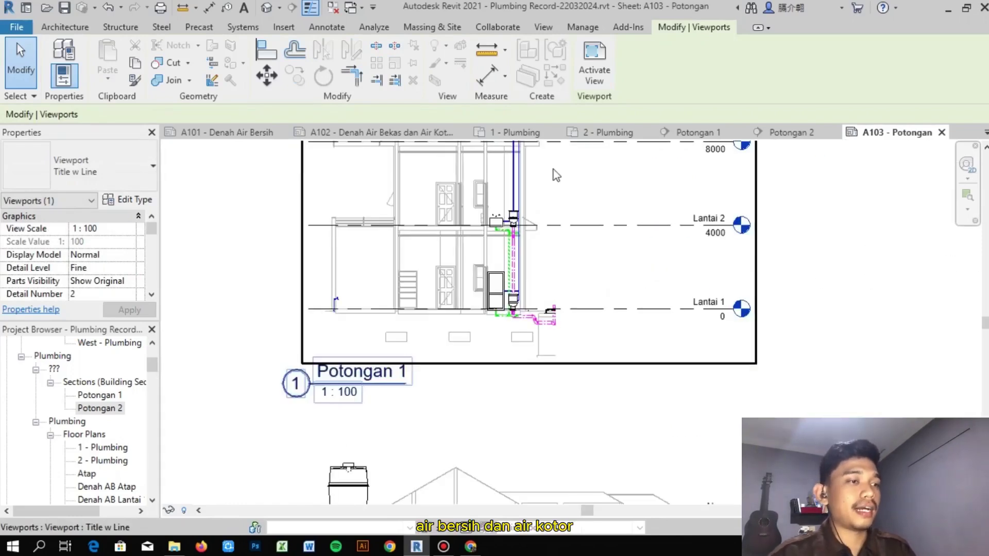
pyautogui.moveTo(581, 206); pyautogui.dragTo(617, 253, button='middle')
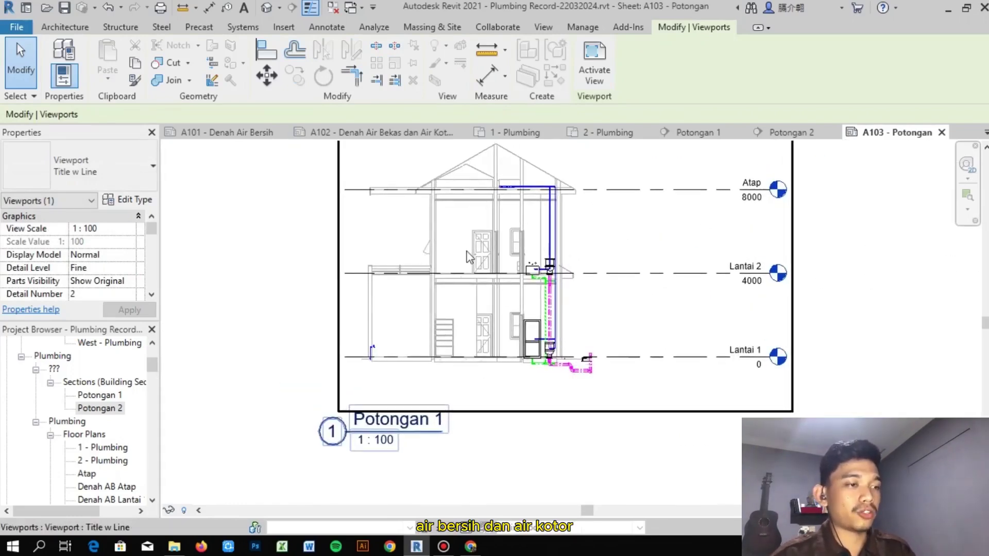
pyautogui.moveTo(563, 459); pyautogui.dragTo(452, 479, button='middle')
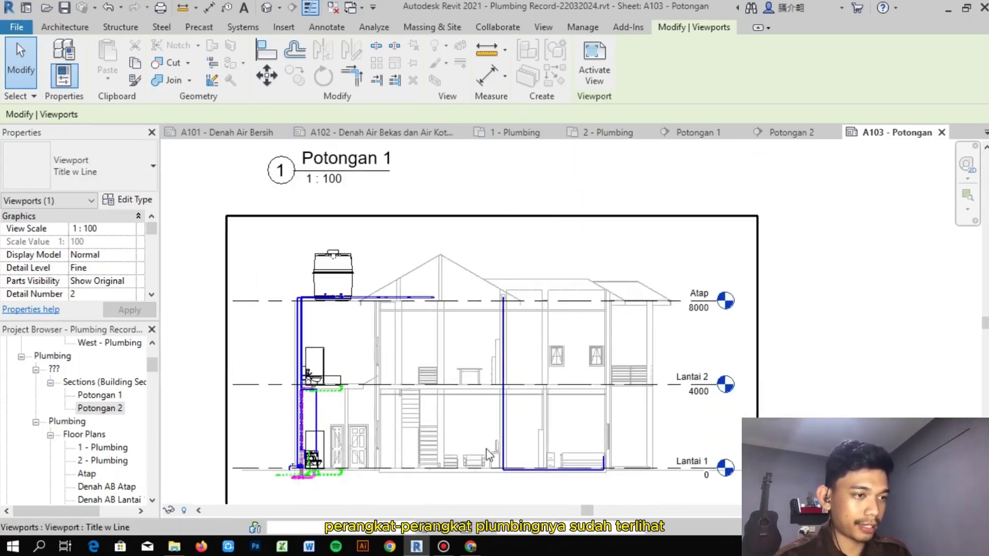
pyautogui.click(767, 382)
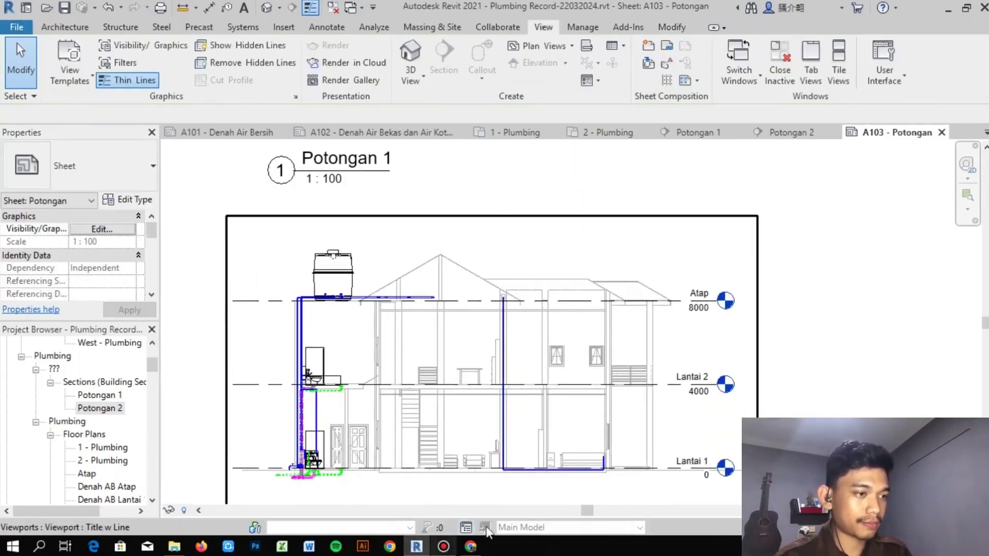